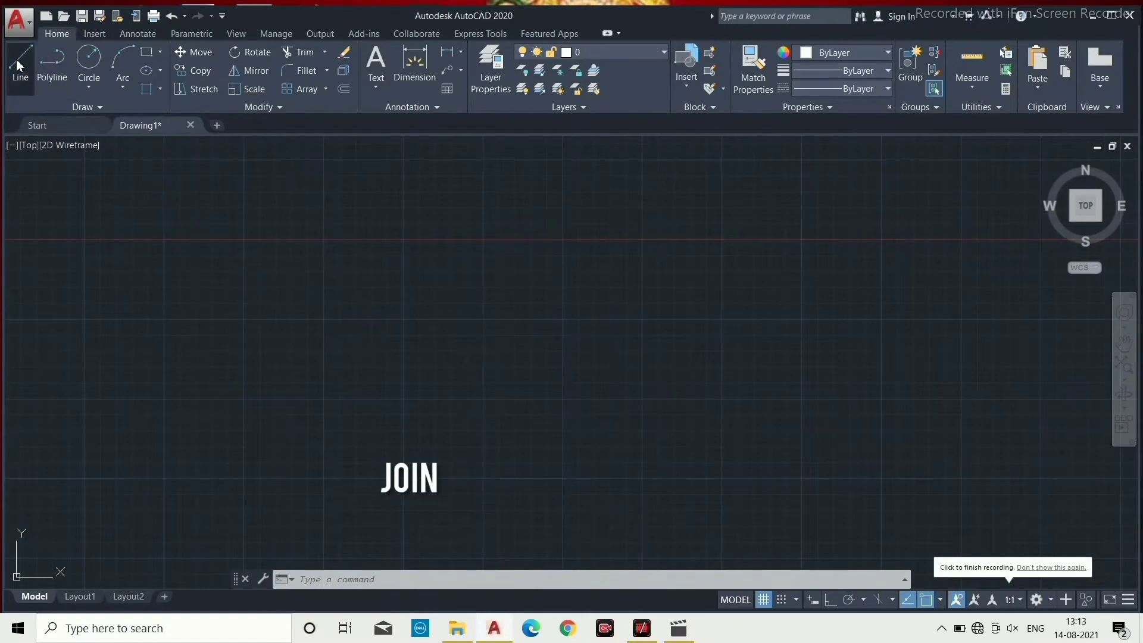
Draw three line segments forming a closed triangle that starts and ends at its lower-left corner
{"action": "left_click", "coordinate": [18, 65]}
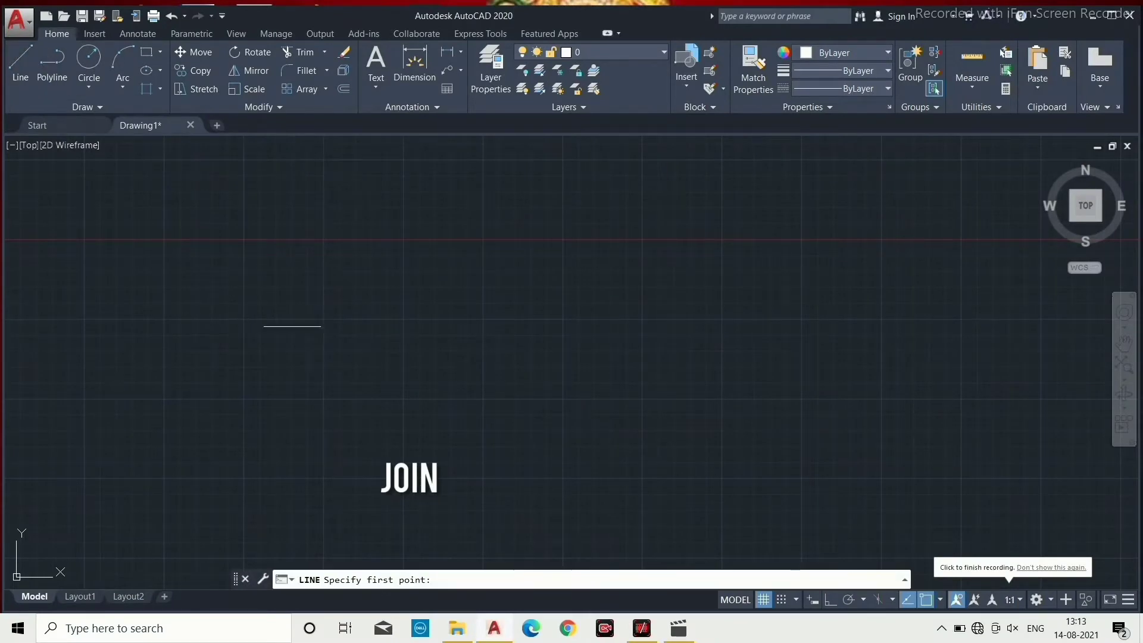
{"action": "left_click", "coordinate": [310, 421]}
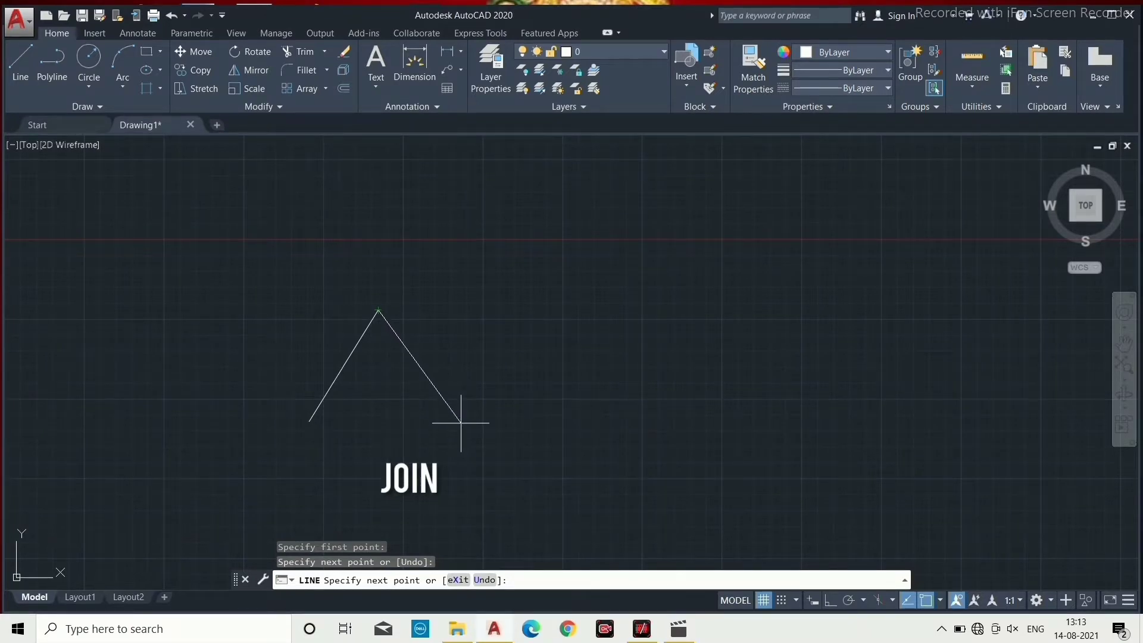
{"action": "left_click", "coordinate": [461, 423]}
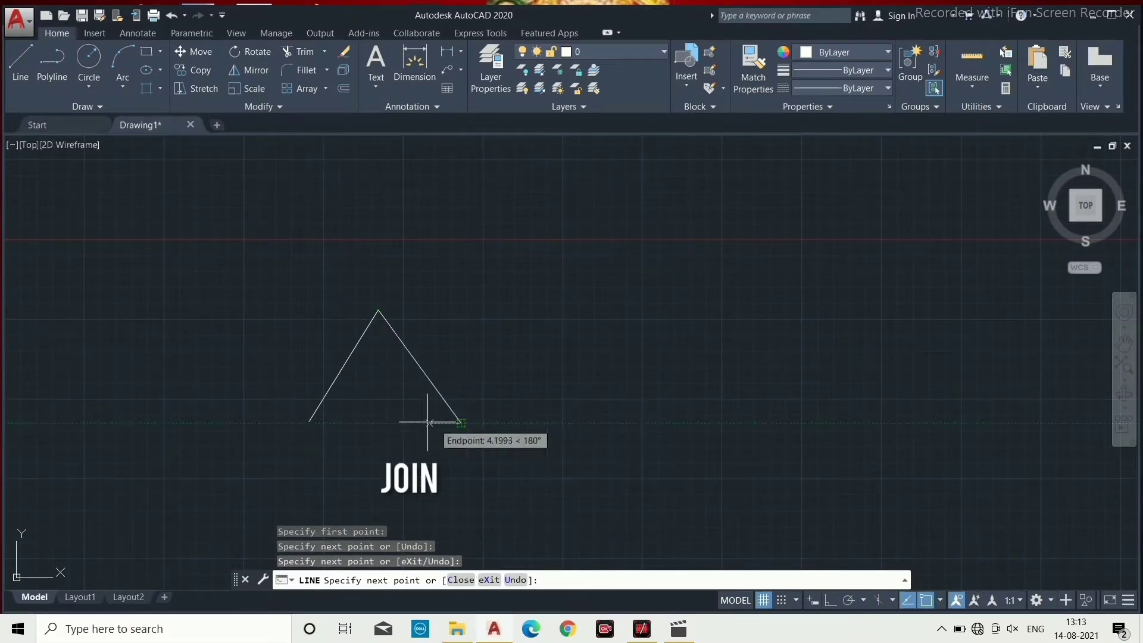
{"action": "left_click", "coordinate": [309, 421]}
{"action": "key", "text": "Return"}
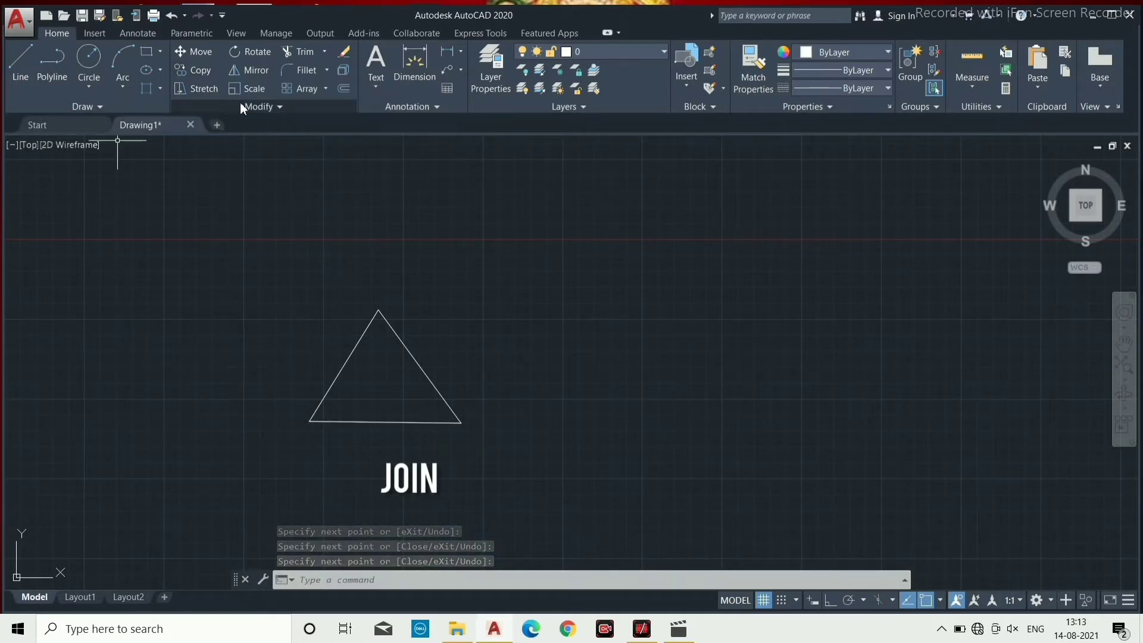
Window-select the triangle's three edges and Join them into a single polyline
{"action": "left_click", "coordinate": [224, 104]}
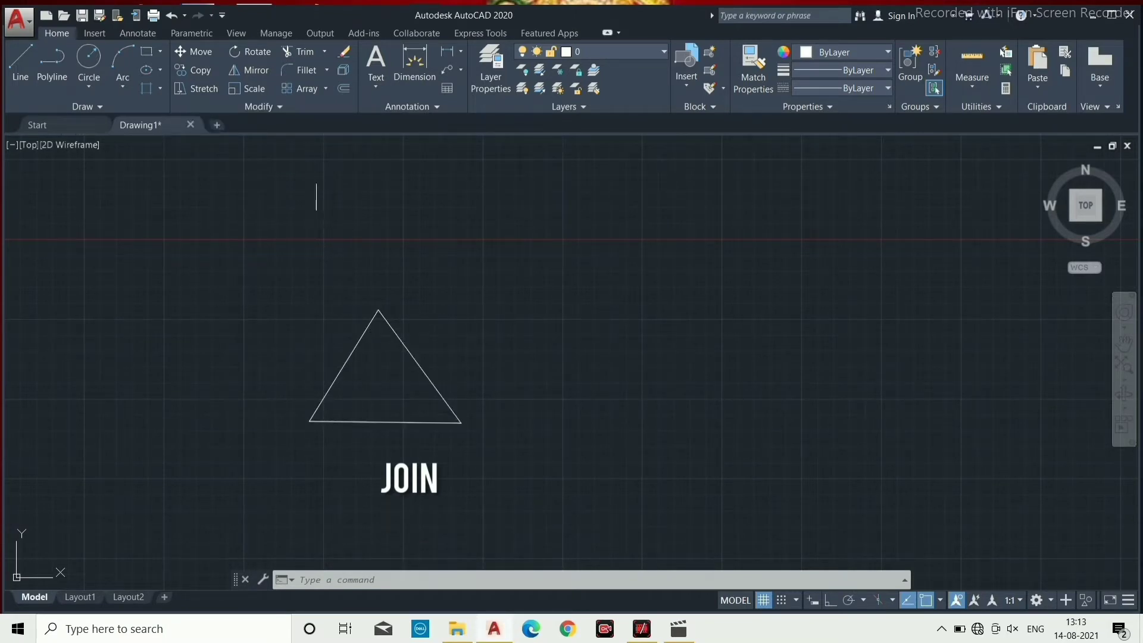
{"action": "left_click", "coordinate": [279, 107]}
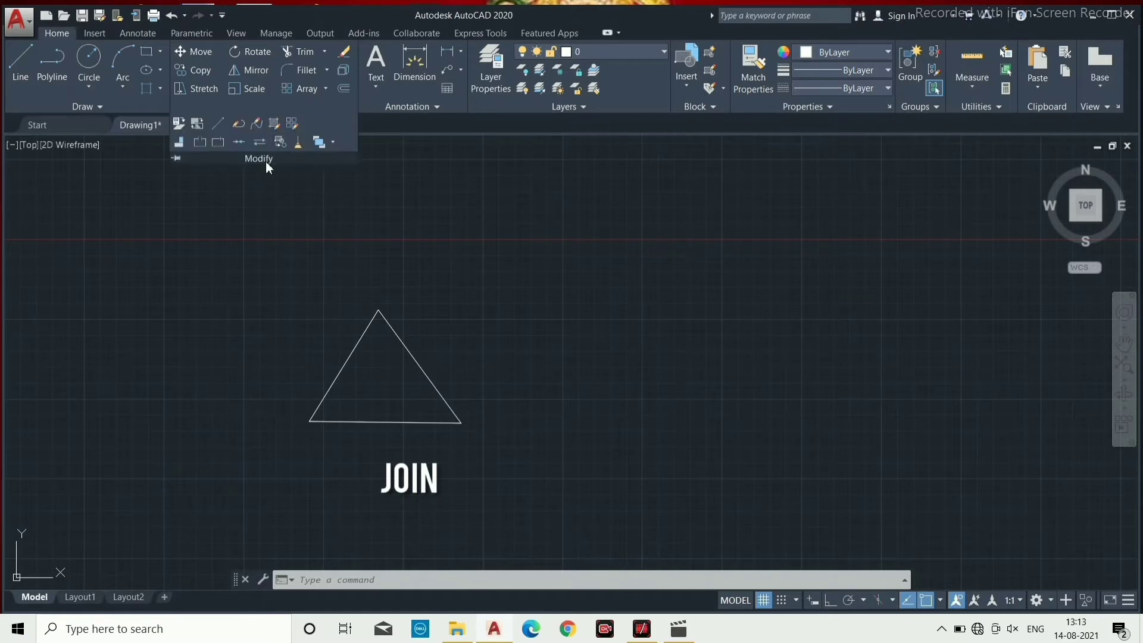
{"action": "left_click", "coordinate": [238, 142]}
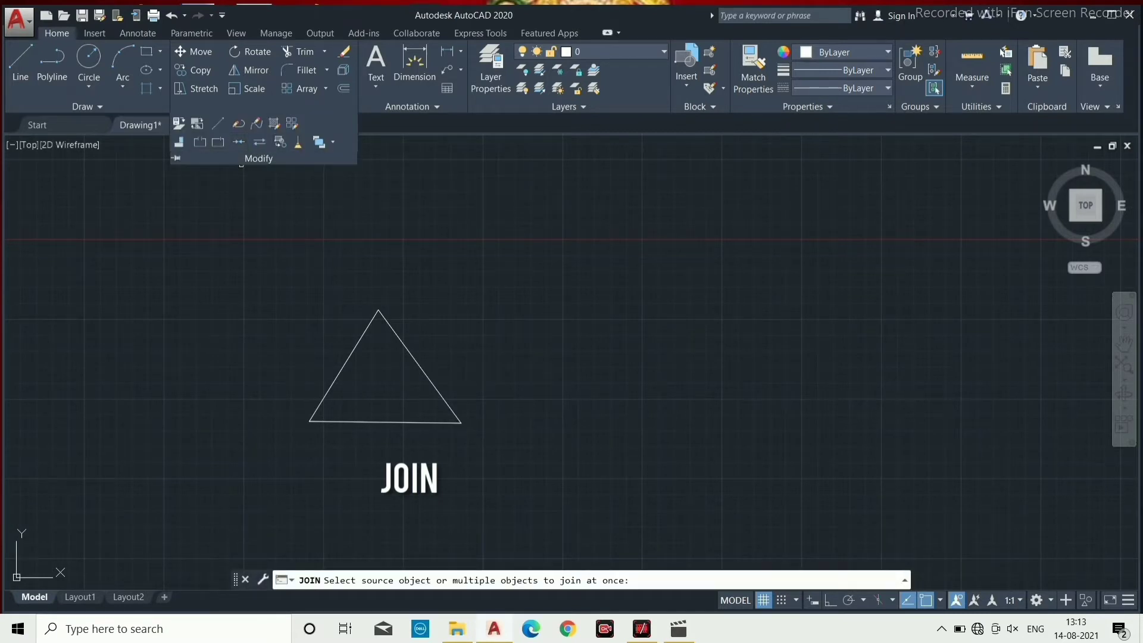
{"action": "left_click", "coordinate": [439, 456]}
{"action": "left_click", "coordinate": [312, 302]}
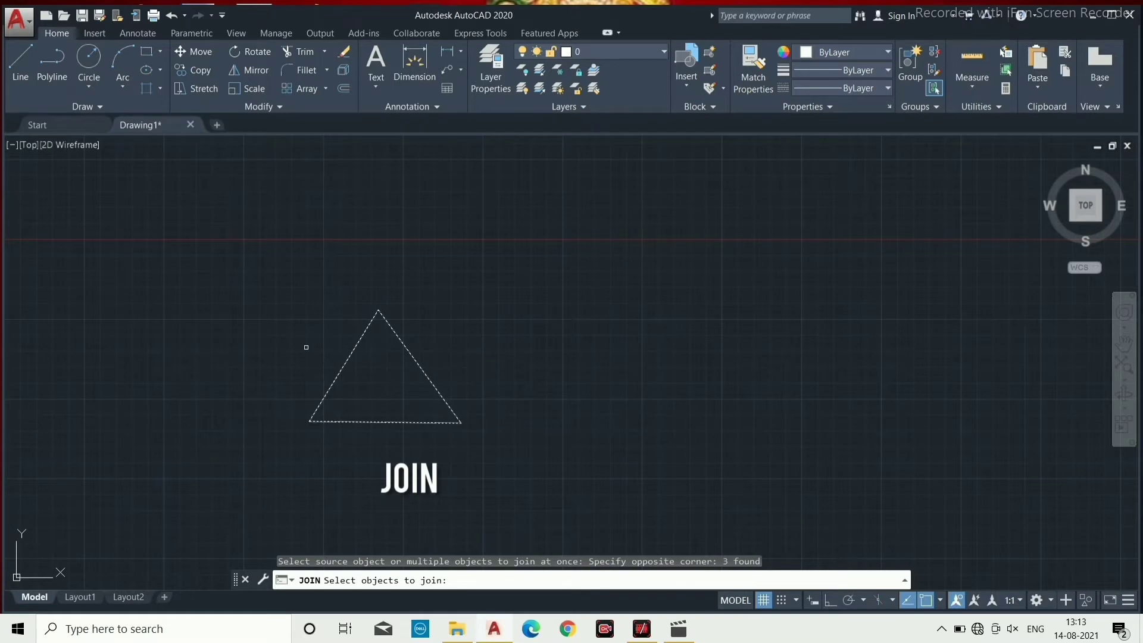
{"action": "key", "text": "Return"}
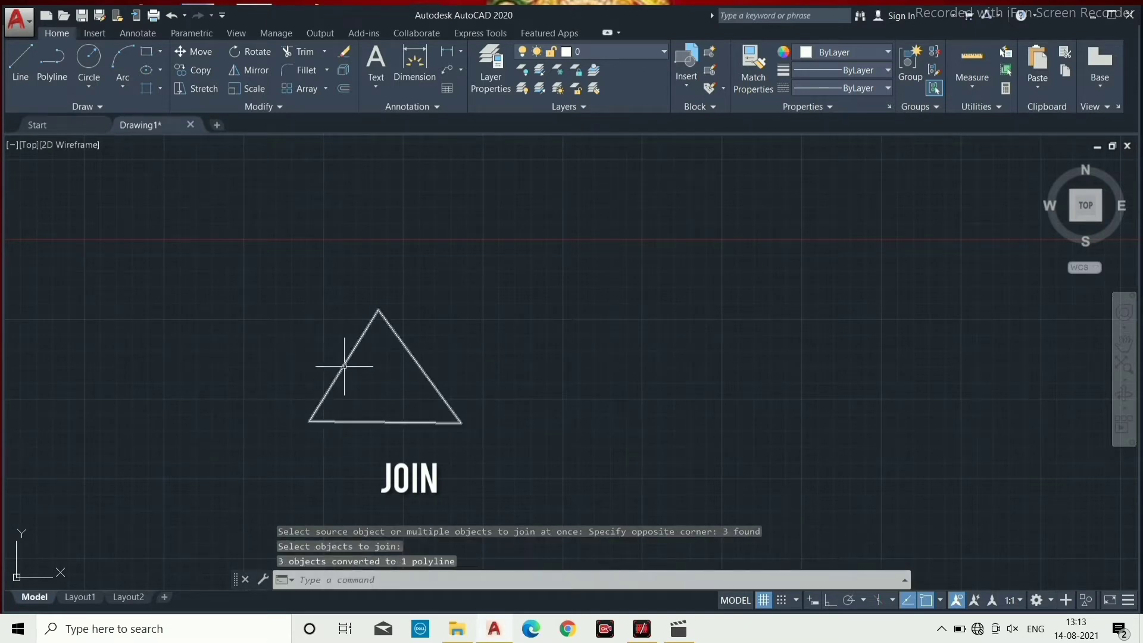
Copy the triangle from its centre with Ortho on: two copies to the right, one to the left
{"action": "left_click", "coordinate": [199, 70]}
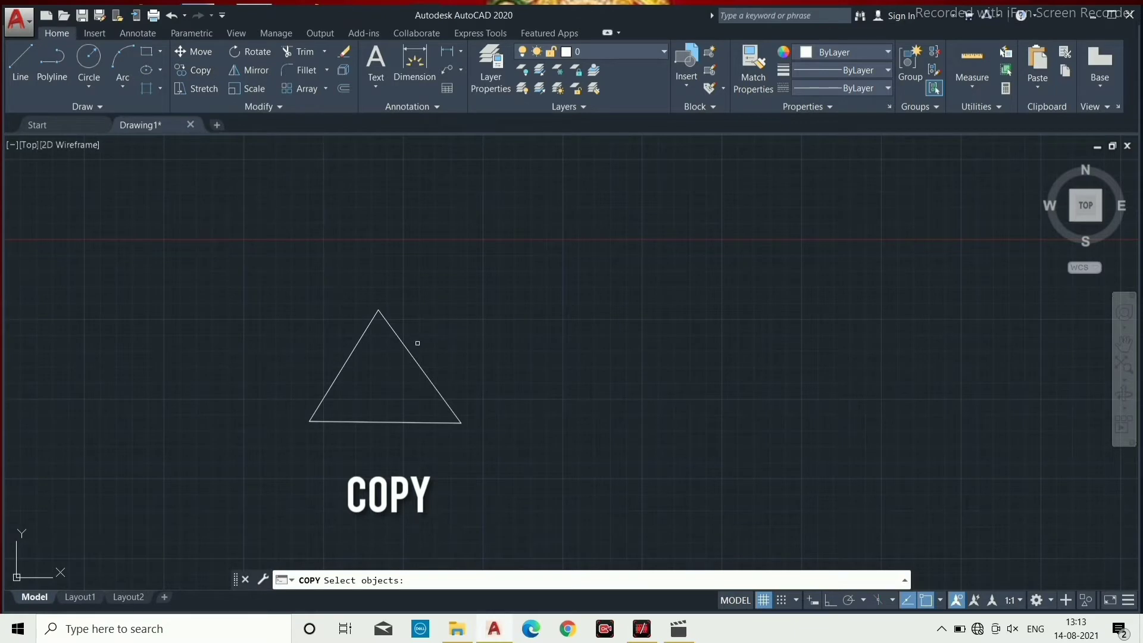
{"action": "left_click", "coordinate": [396, 334]}
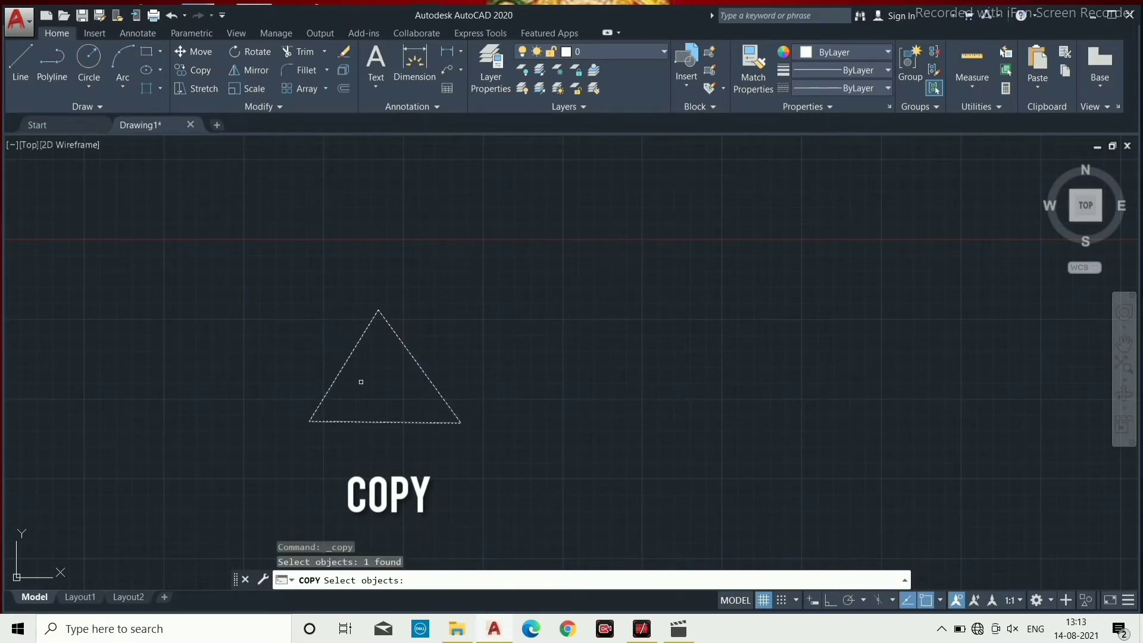
{"action": "key", "text": "Return"}
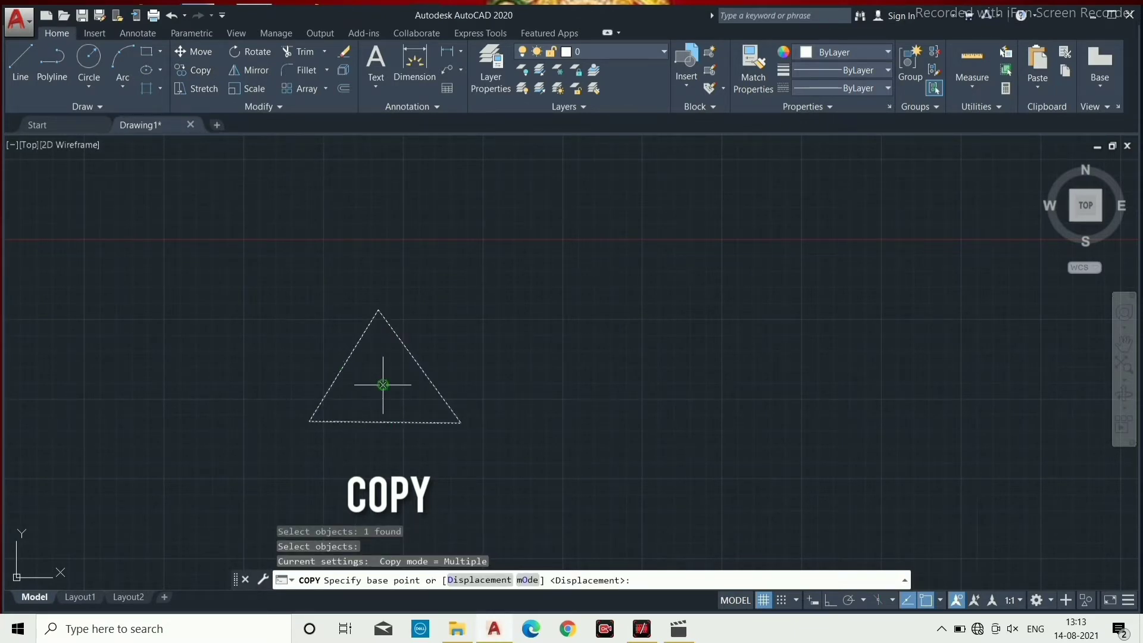
{"action": "left_click", "coordinate": [383, 385]}
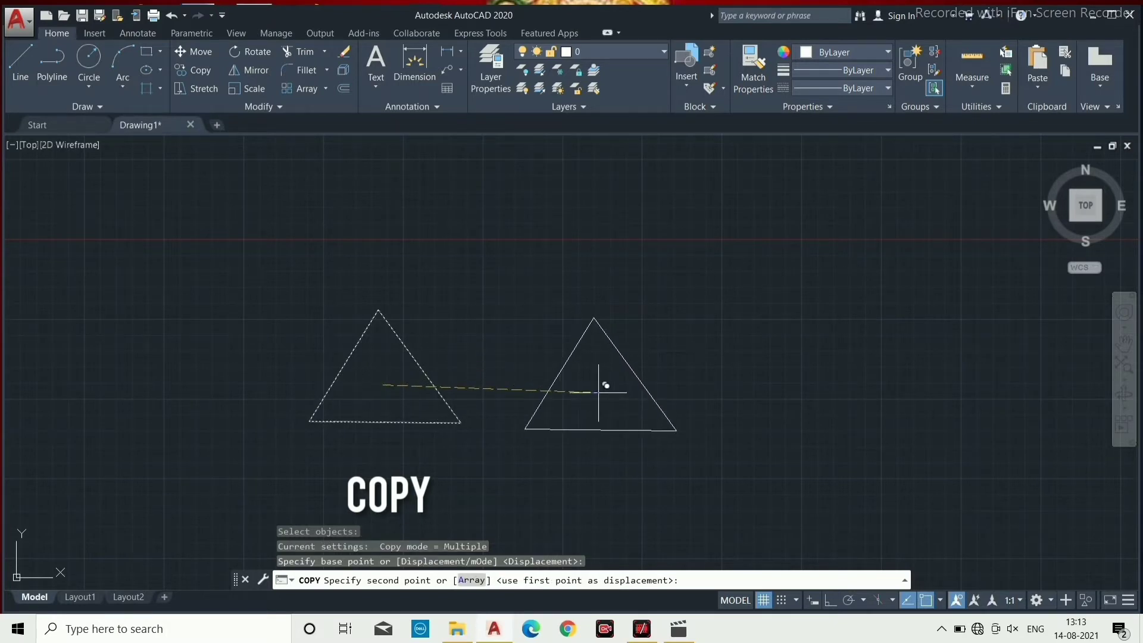
{"action": "key", "text": "F8"}
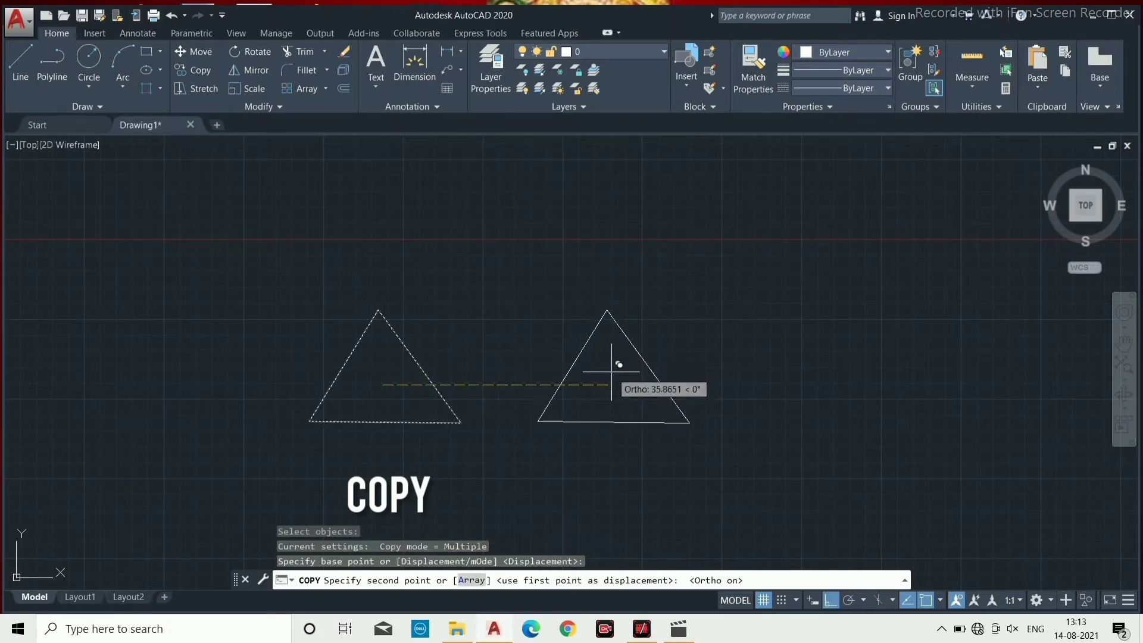
{"action": "left_click", "coordinate": [612, 371]}
{"action": "left_click", "coordinate": [860, 331]}
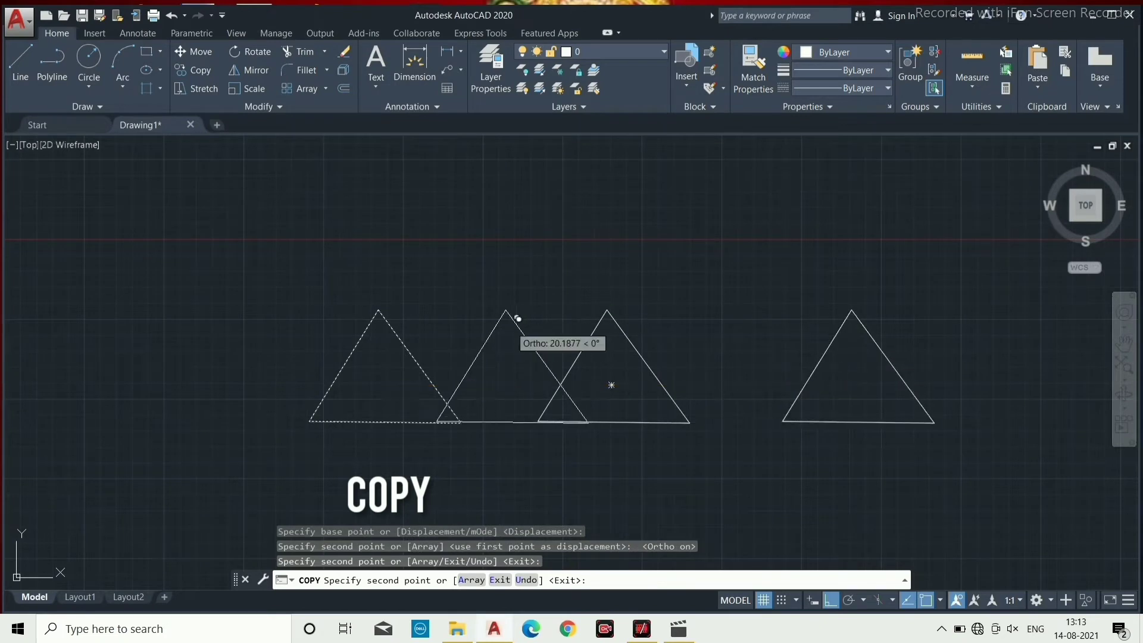
{"action": "left_click", "coordinate": [93, 294]}
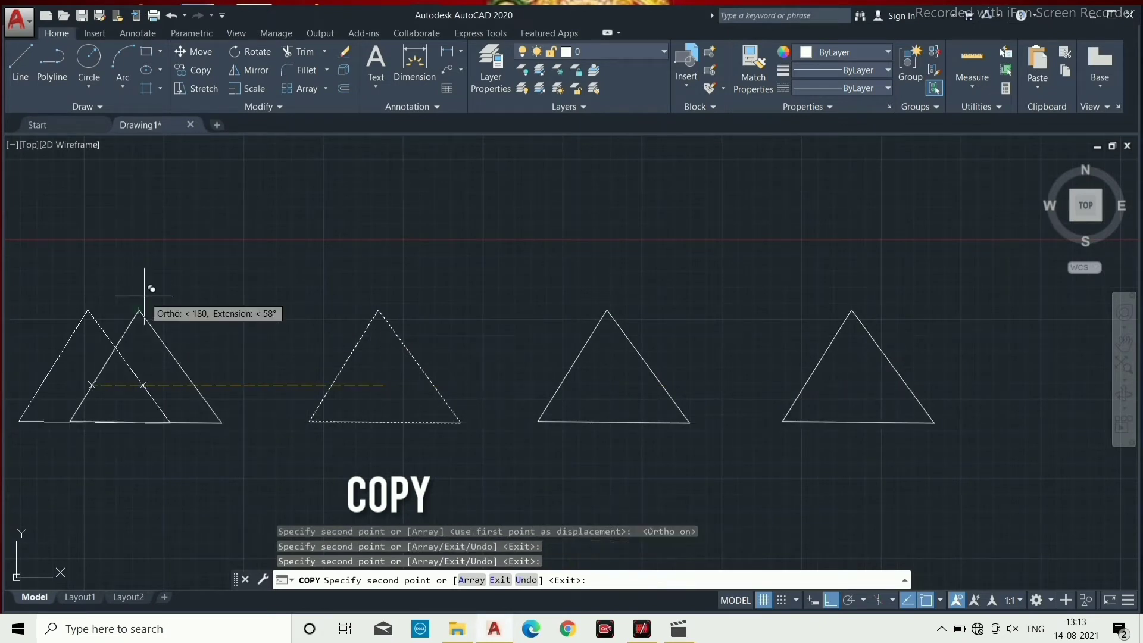
{"action": "key", "text": "Escape"}
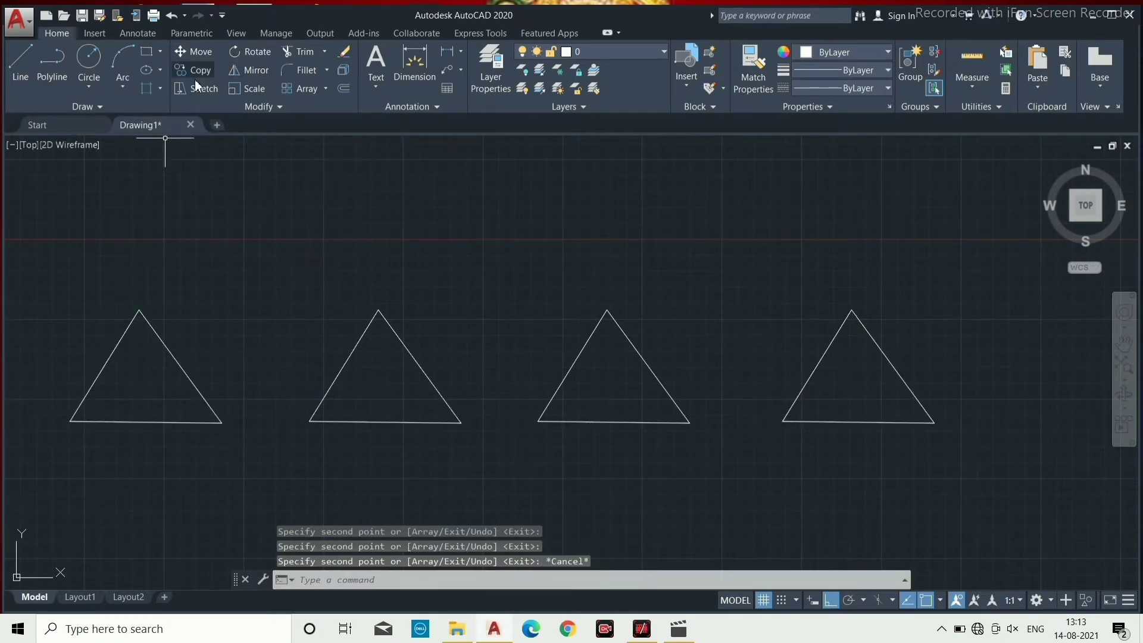
Move the leftmost triangle vertically upward so it sits above the row
{"action": "left_click", "coordinate": [194, 51]}
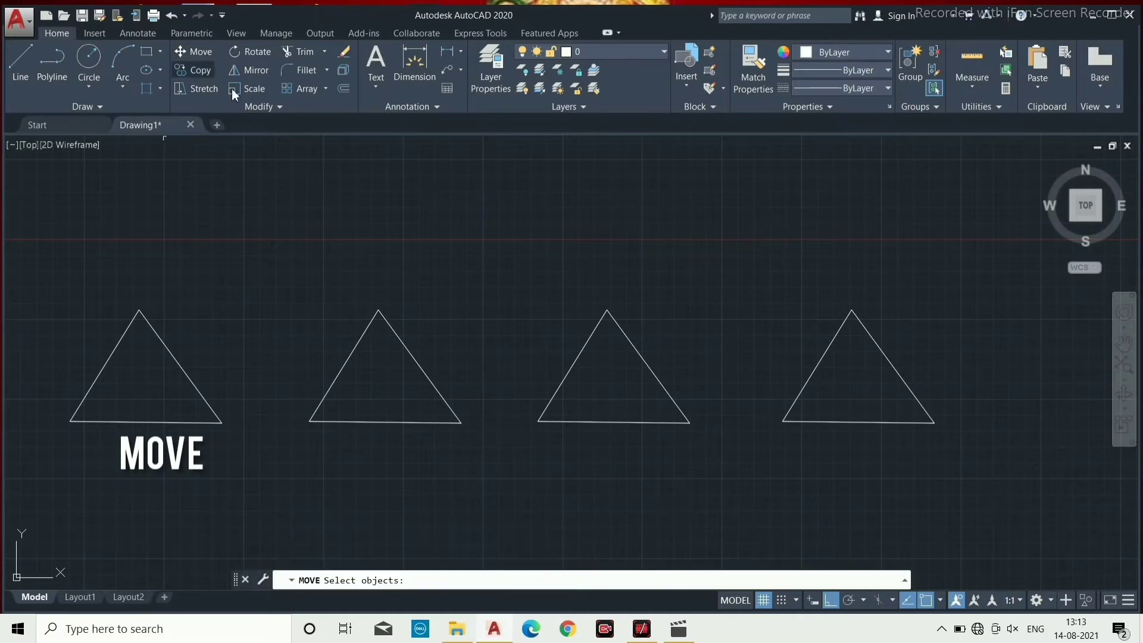
{"action": "left_click", "coordinate": [206, 395]}
{"action": "key", "text": "Return"}
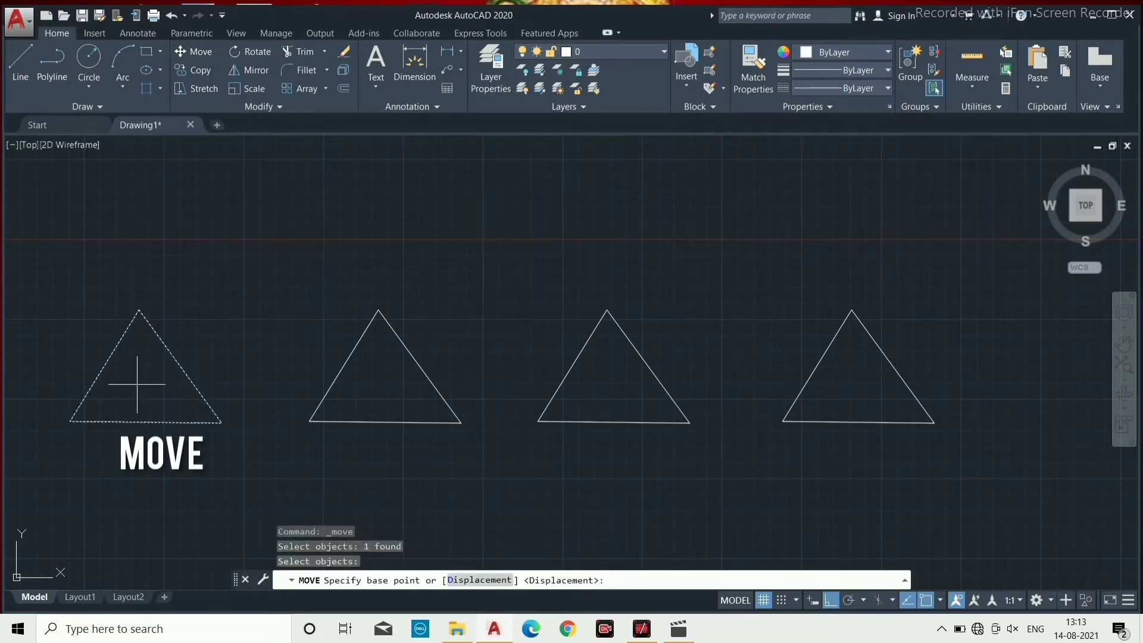
{"action": "left_click", "coordinate": [137, 384]}
{"action": "scroll", "coordinate": [142, 262], "scroll_direction": "down", "scroll_amount": 2}
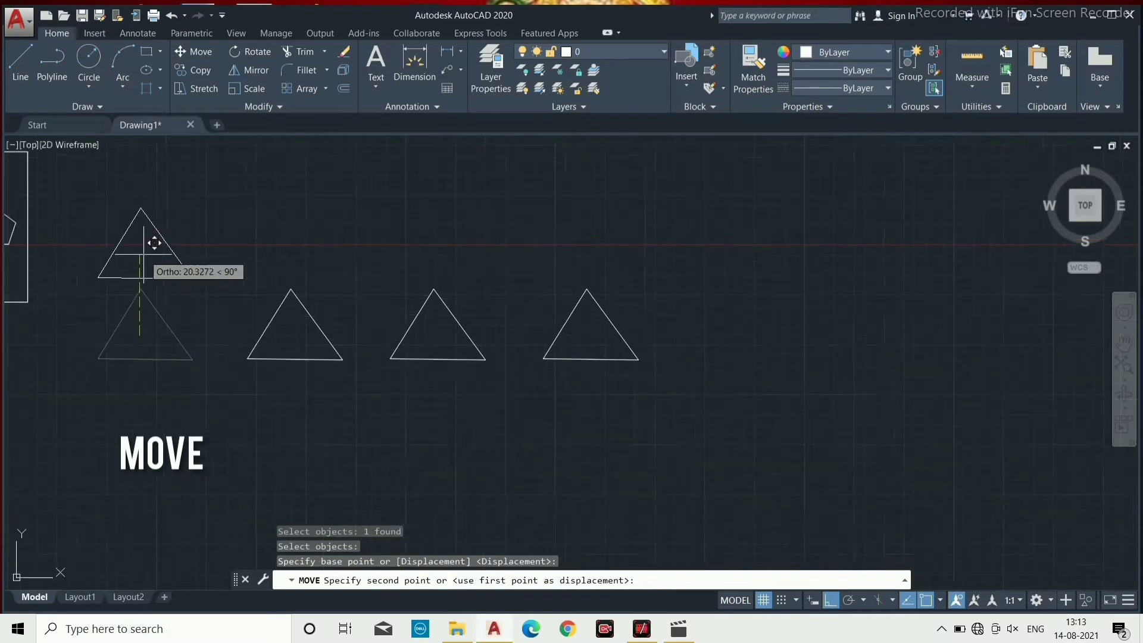
{"action": "left_click", "coordinate": [154, 209]}
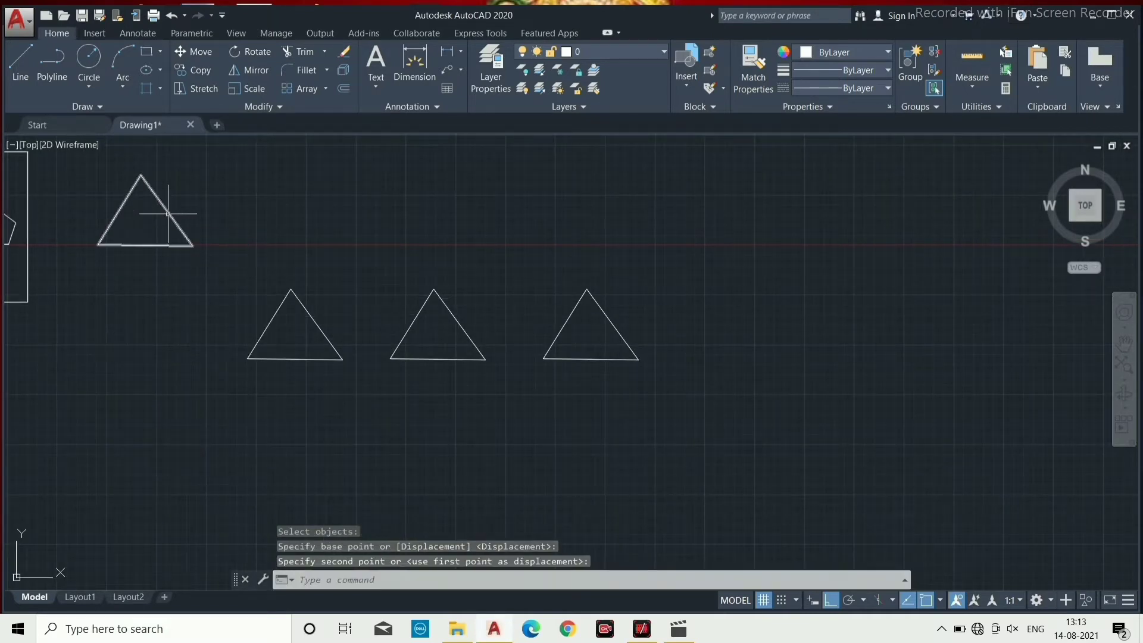
Rotate the lower row's leftmost triangle 90° about its lower-left corner
{"action": "left_click", "coordinate": [252, 51]}
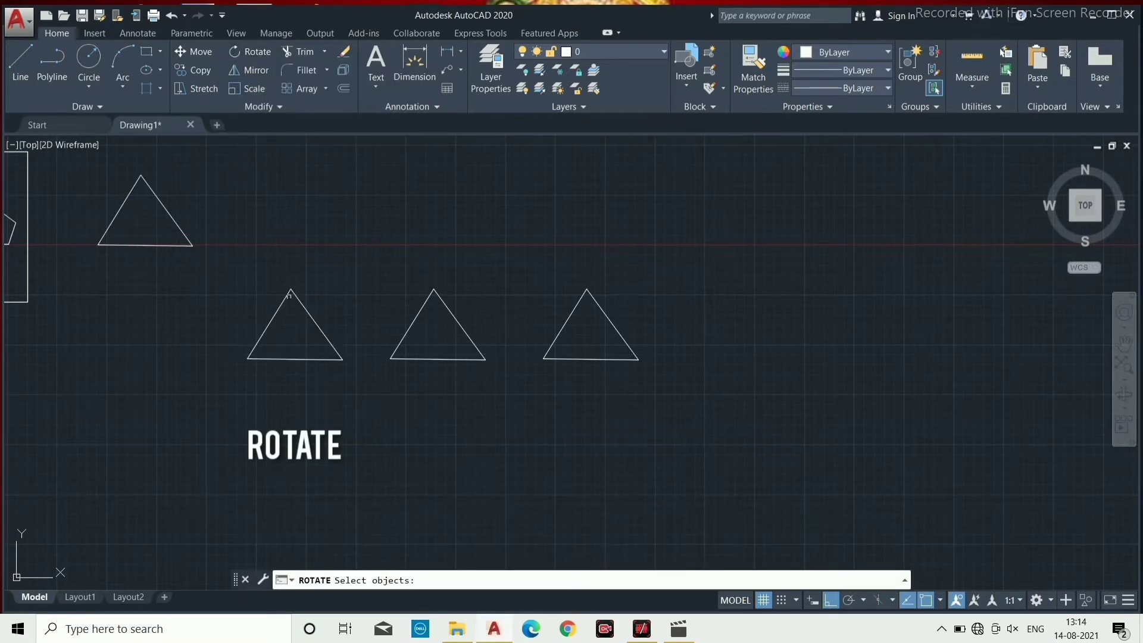
{"action": "left_click", "coordinate": [283, 304]}
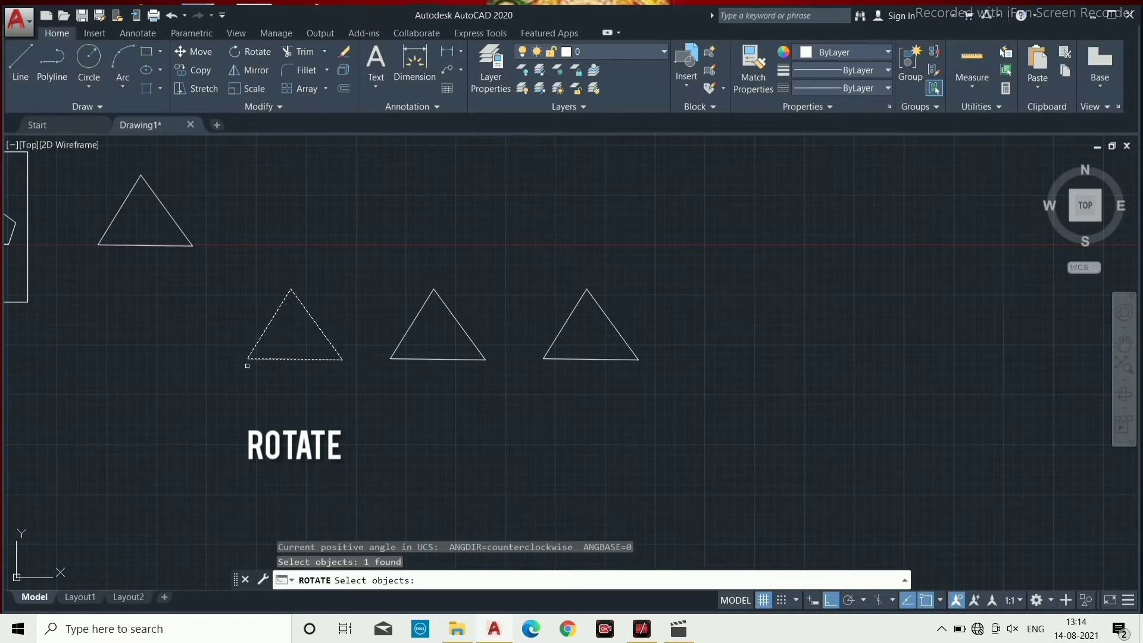
{"action": "key", "text": "Return"}
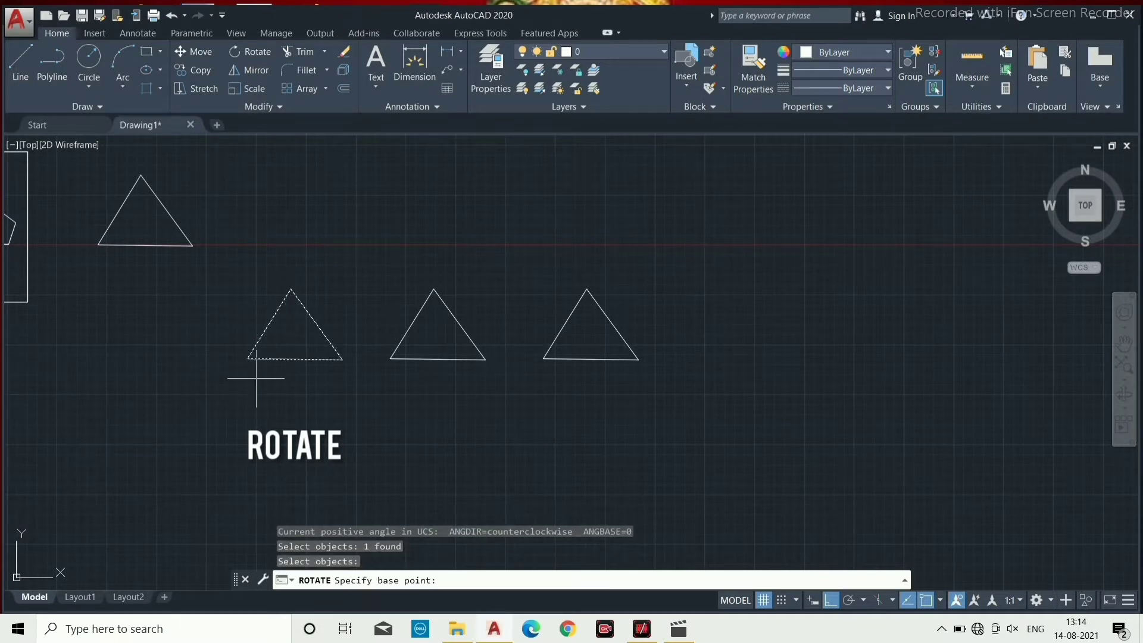
{"action": "left_click", "coordinate": [247, 359]}
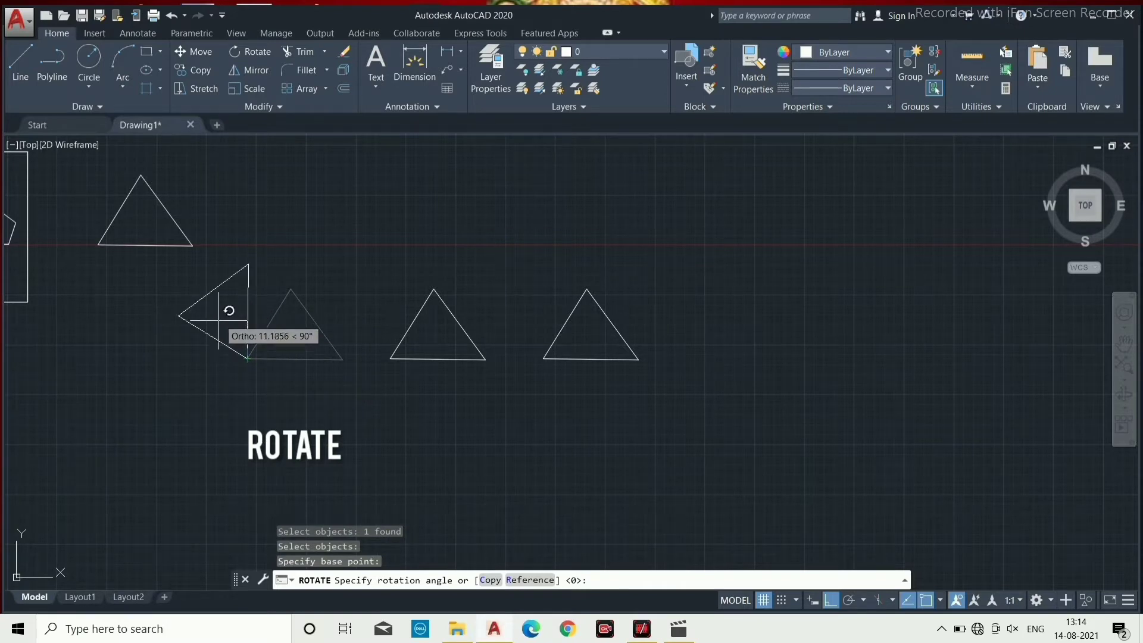
{"action": "left_click", "coordinate": [271, 297]}
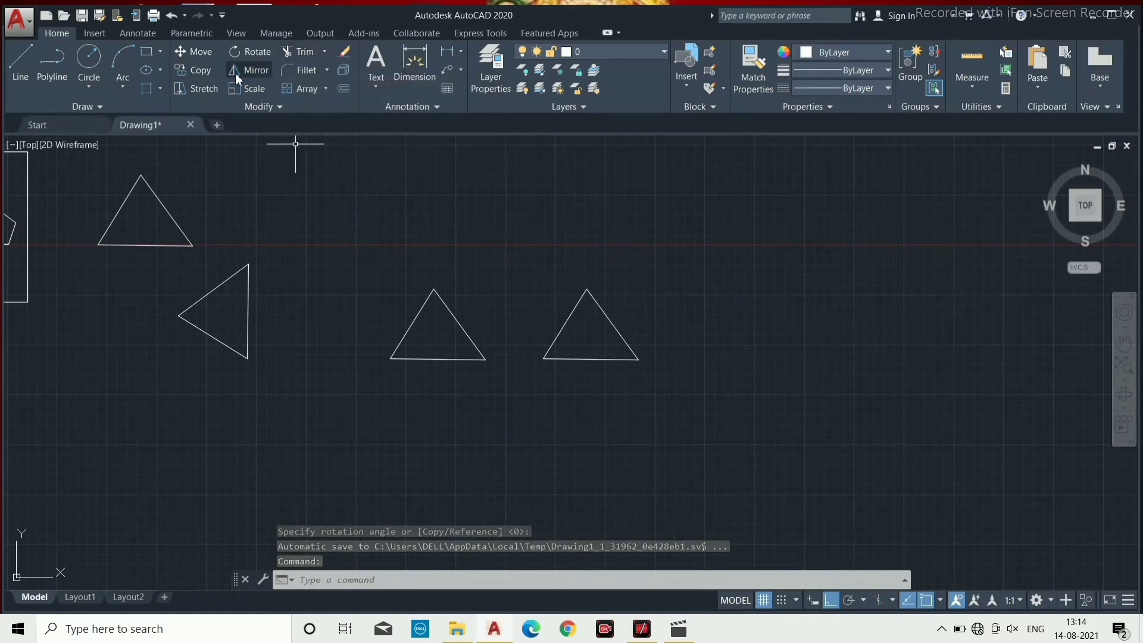
Draw a vertical helper line down from the rotated triangle's top vertex
{"action": "left_click", "coordinate": [29, 59]}
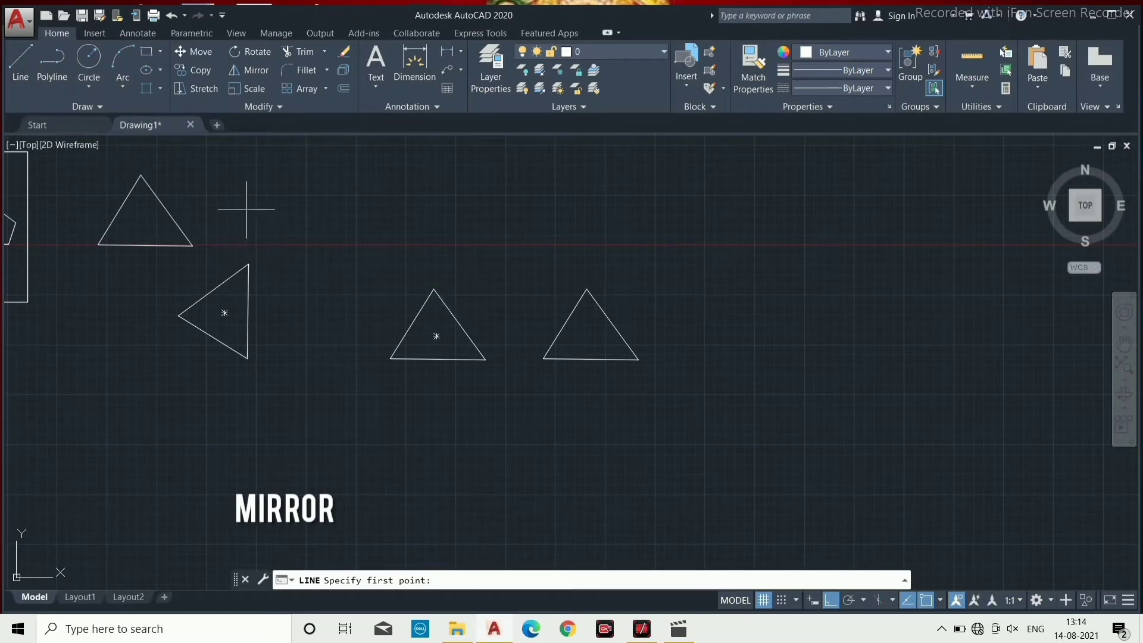
{"action": "left_click", "coordinate": [249, 264]}
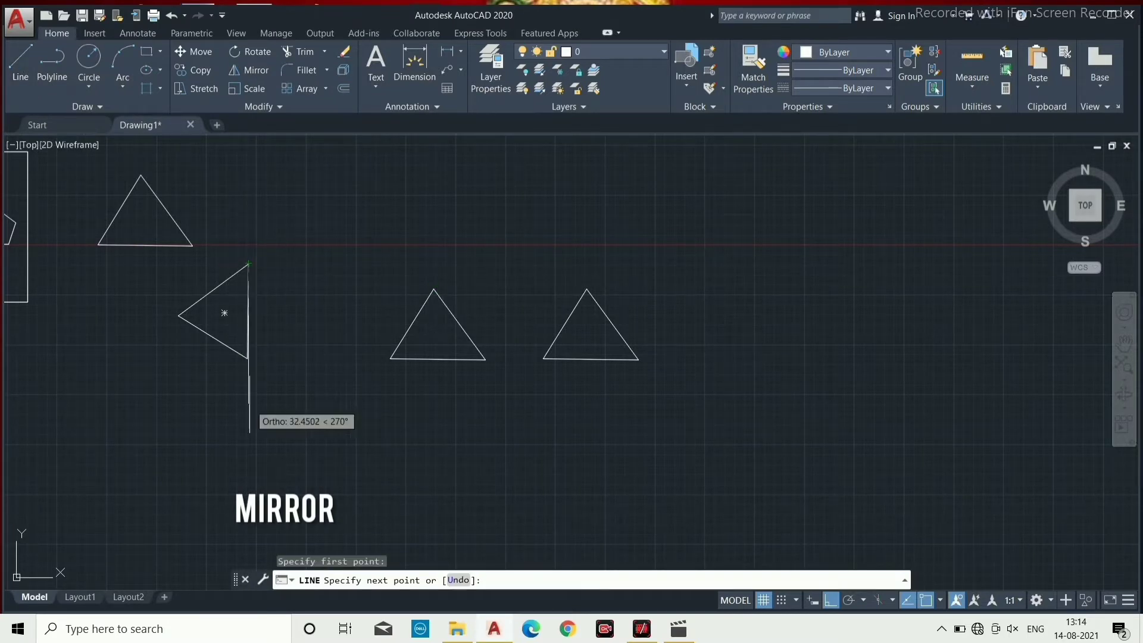
{"action": "left_click", "coordinate": [255, 436]}
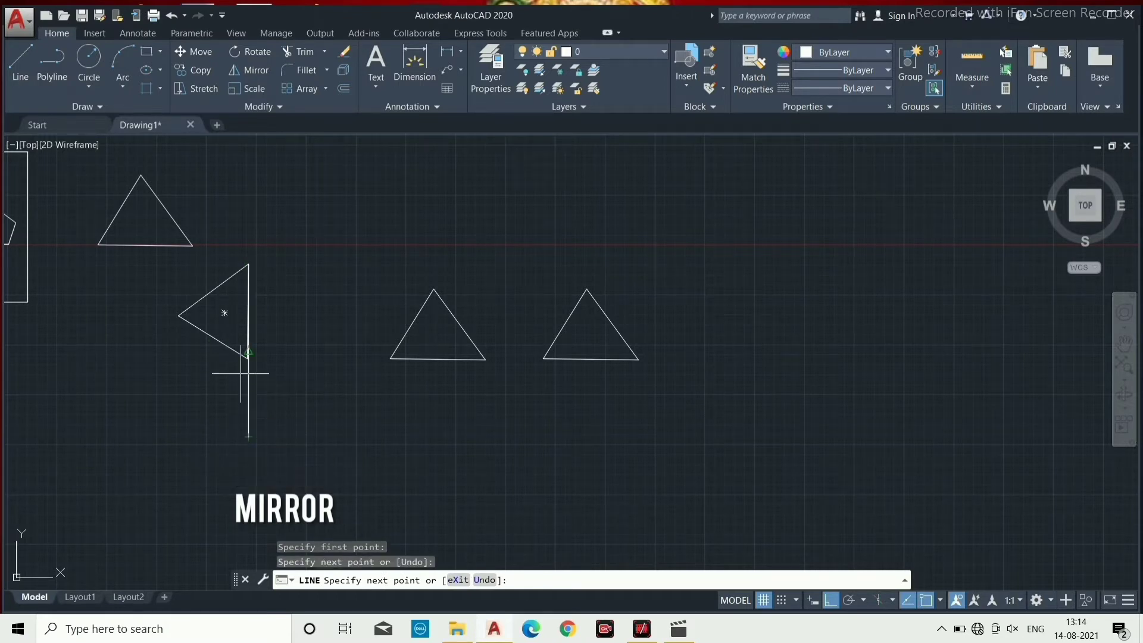
{"action": "key", "text": "Escape"}
{"action": "key", "text": "Escape"}
{"action": "key", "text": "Escape"}
{"action": "key", "text": "Escape"}
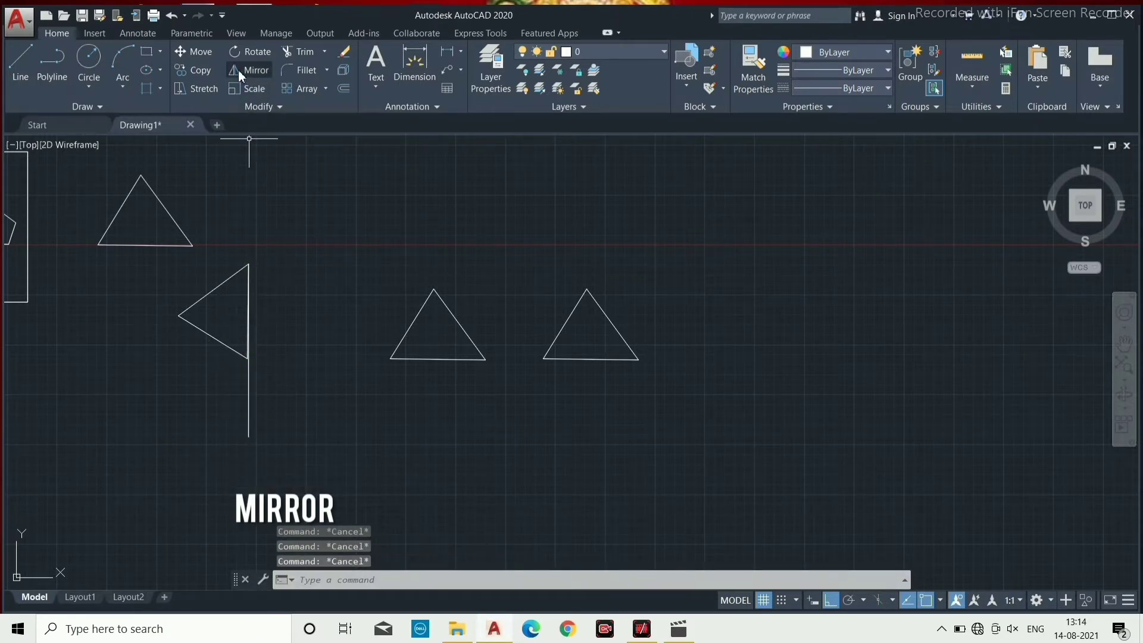
Mirror the triangle across its vertical side, keeping the original, to form a diamond
{"action": "left_click", "coordinate": [239, 70]}
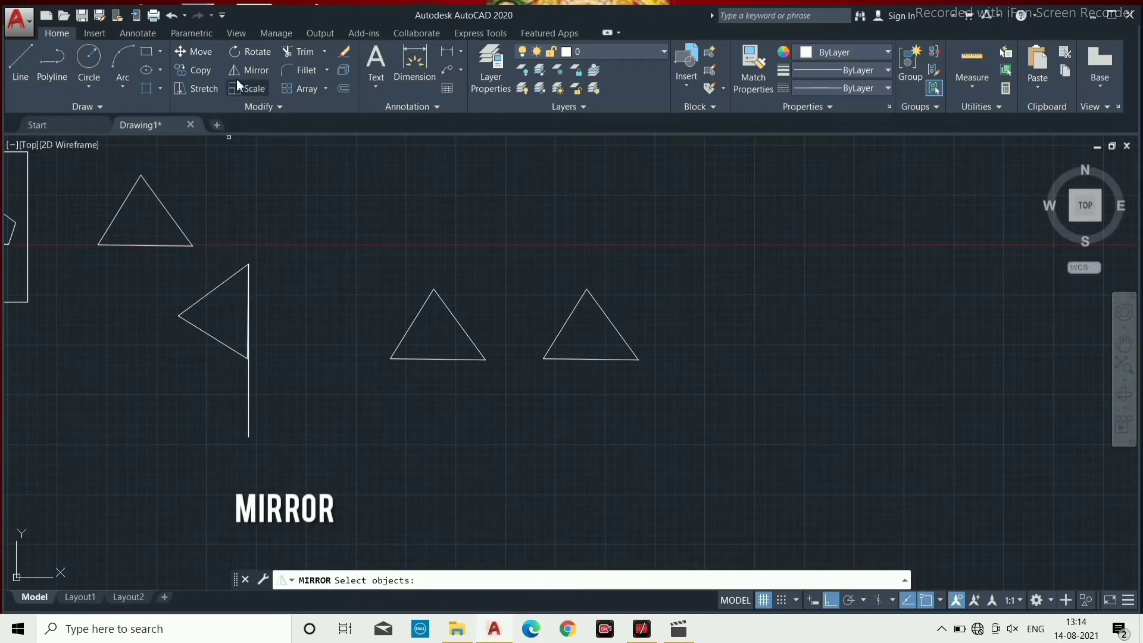
{"action": "left_click", "coordinate": [248, 69]}
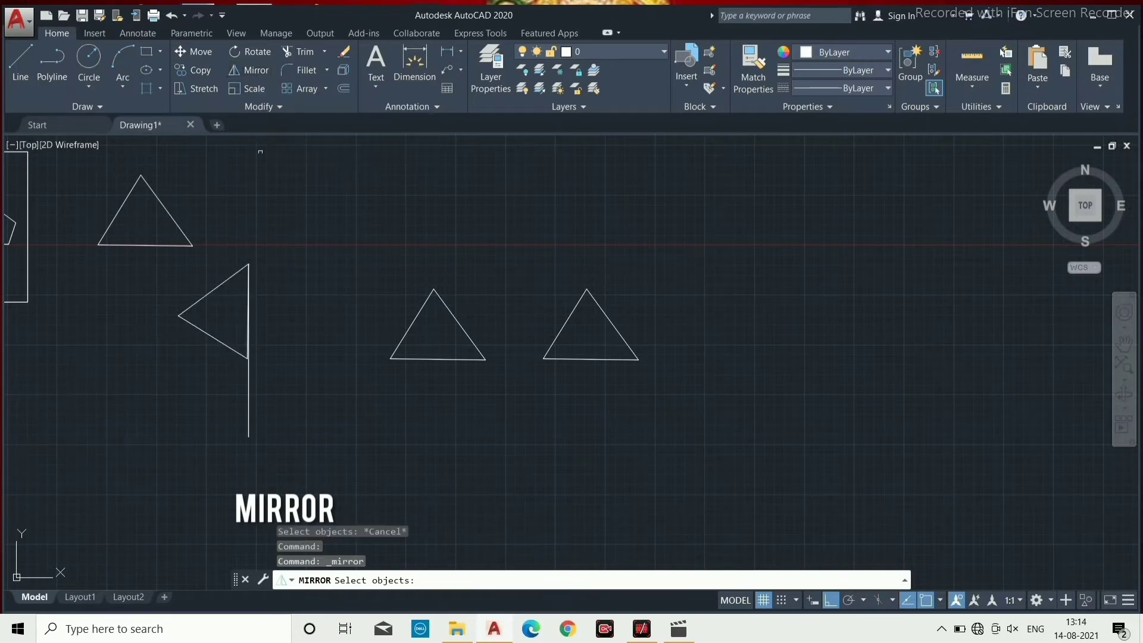
{"action": "left_click", "coordinate": [229, 275]}
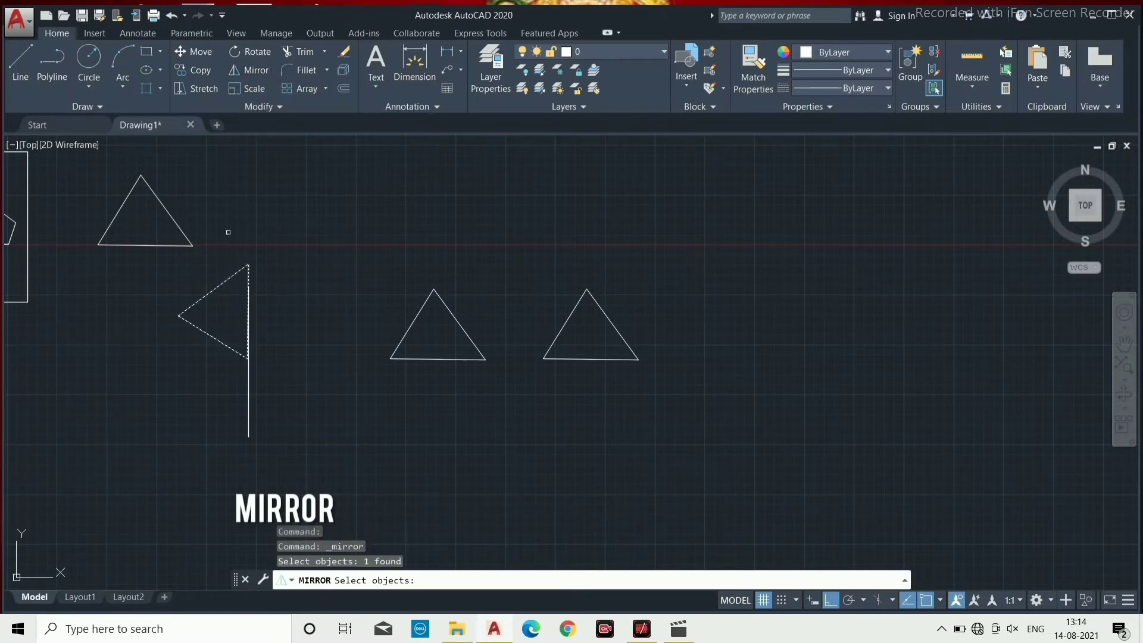
{"action": "key", "text": "Return"}
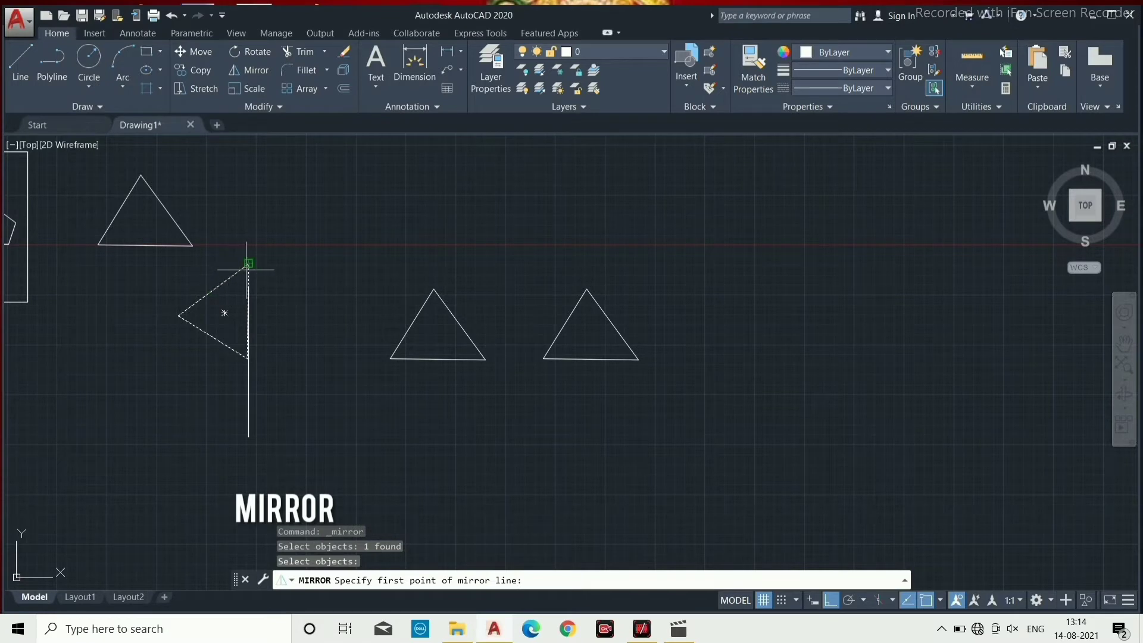
{"action": "left_click", "coordinate": [249, 264]}
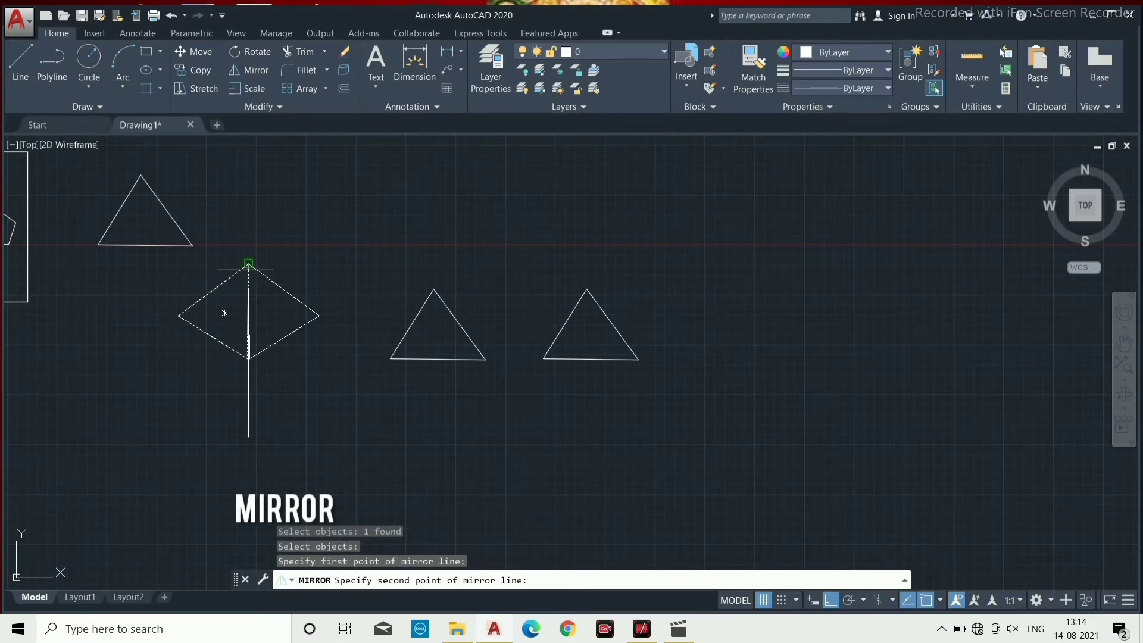
{"action": "left_click", "coordinate": [249, 360]}
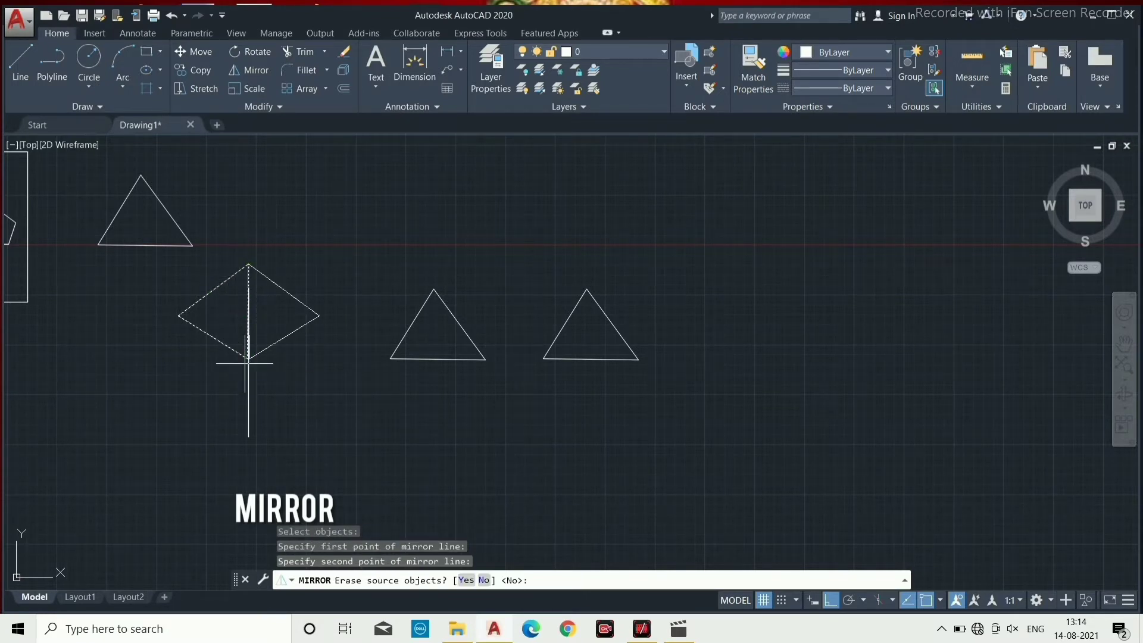
{"action": "right_click", "coordinate": [203, 466]}
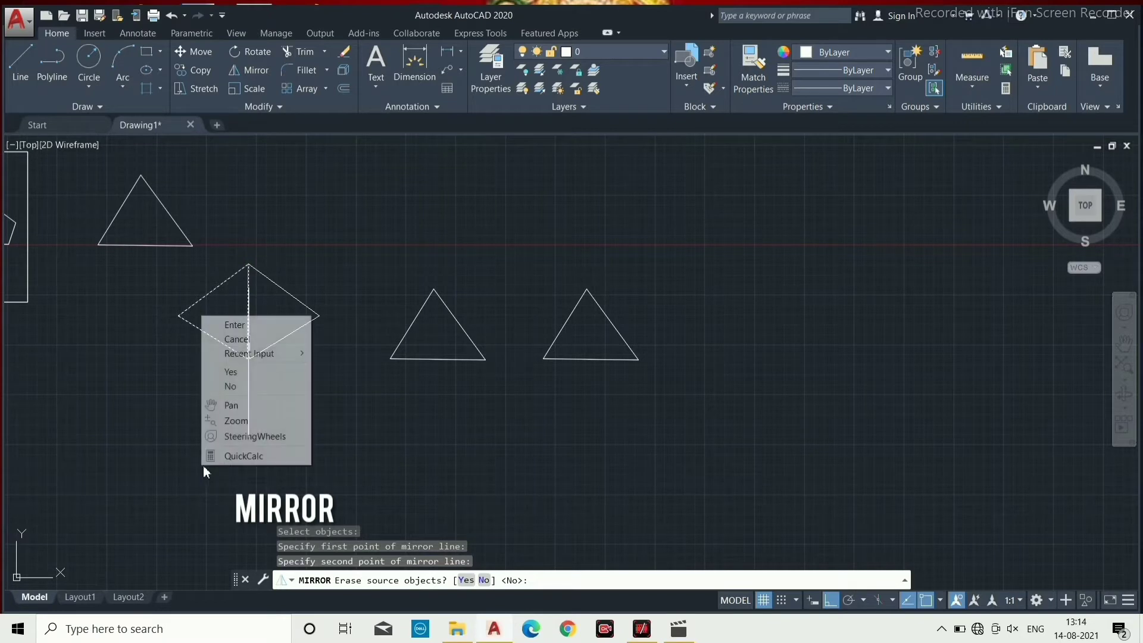
{"action": "left_click", "coordinate": [239, 325]}
Delete the vertical helper line
{"action": "left_click", "coordinate": [286, 439]}
{"action": "left_click", "coordinate": [219, 414]}
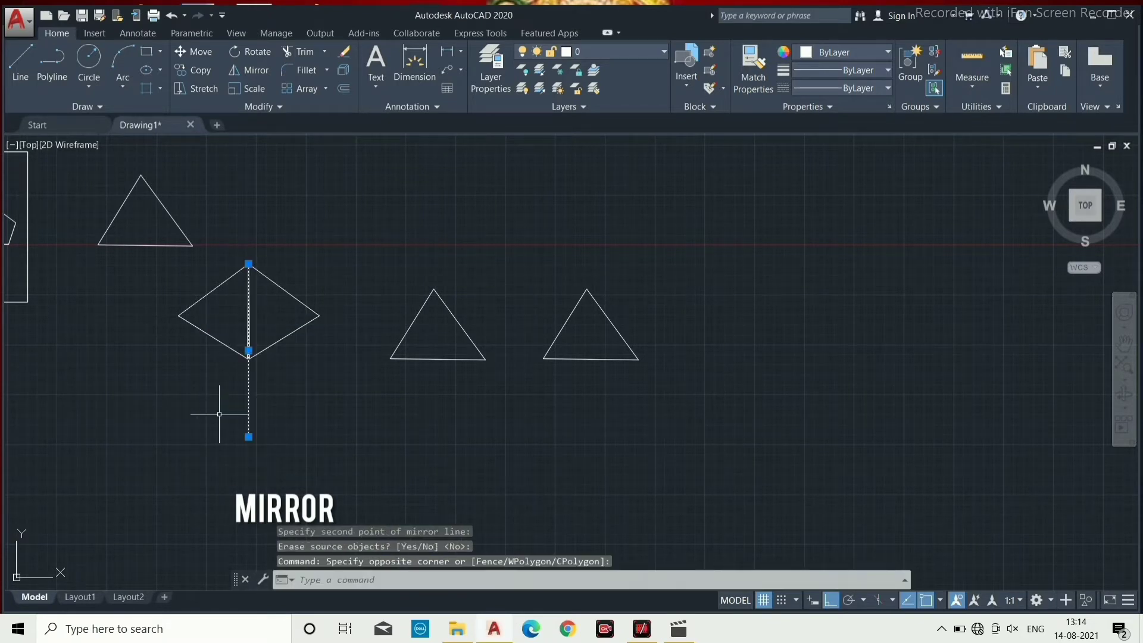
{"action": "key", "text": "Delete"}
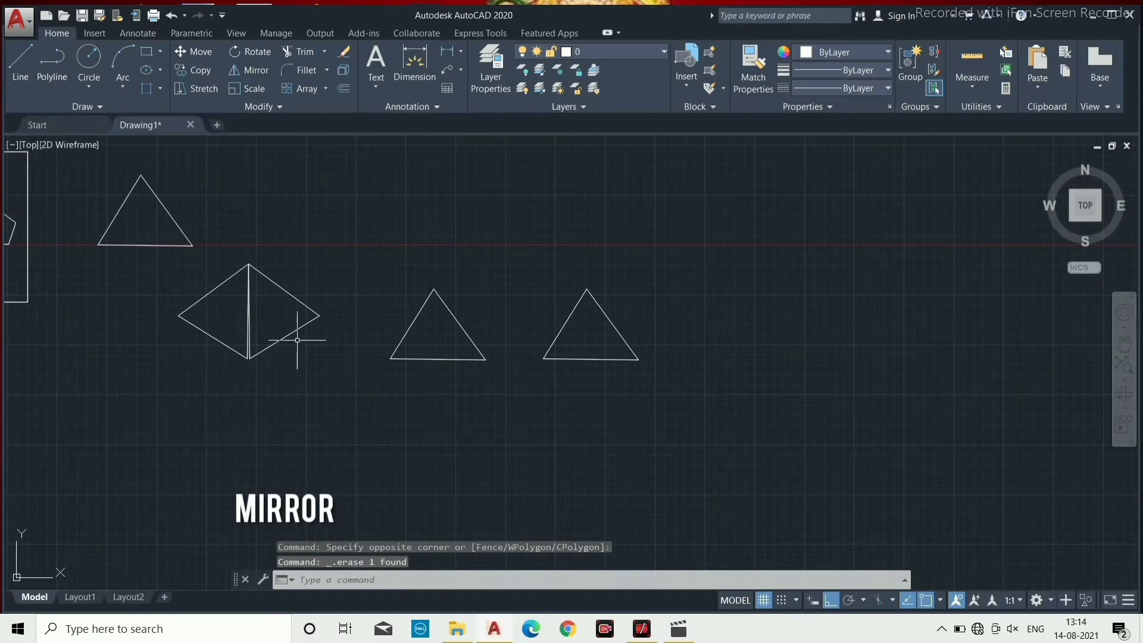
Draw a vertical line from above the middle triangle's apex to below its base
{"action": "scroll", "coordinate": [421, 281], "scroll_direction": "up", "scroll_amount": 2}
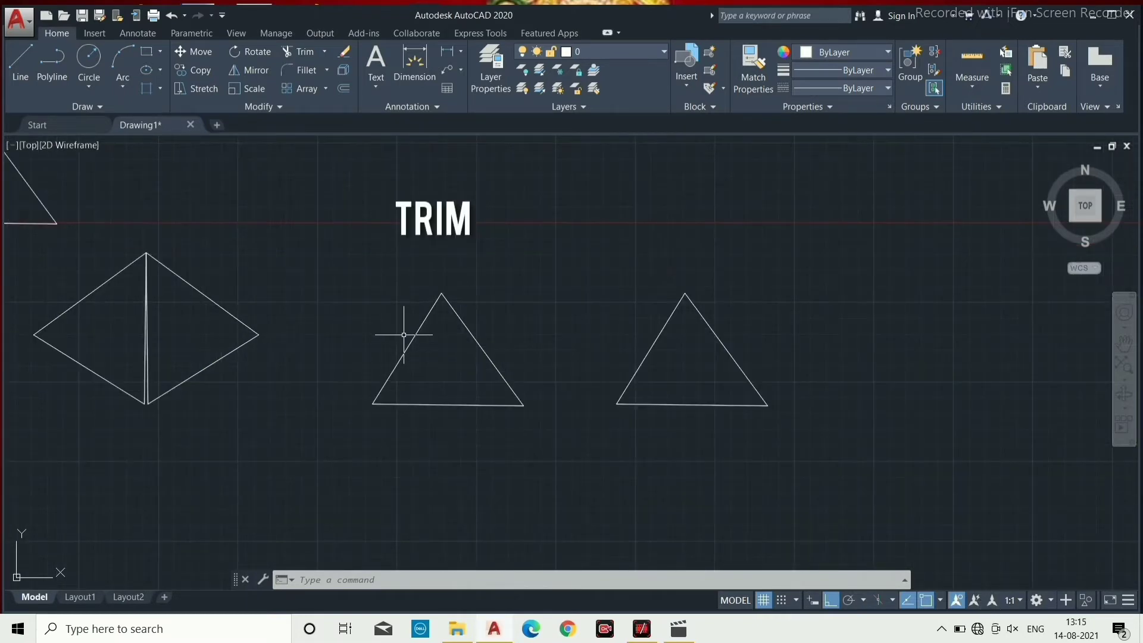
{"action": "left_click", "coordinate": [20, 60]}
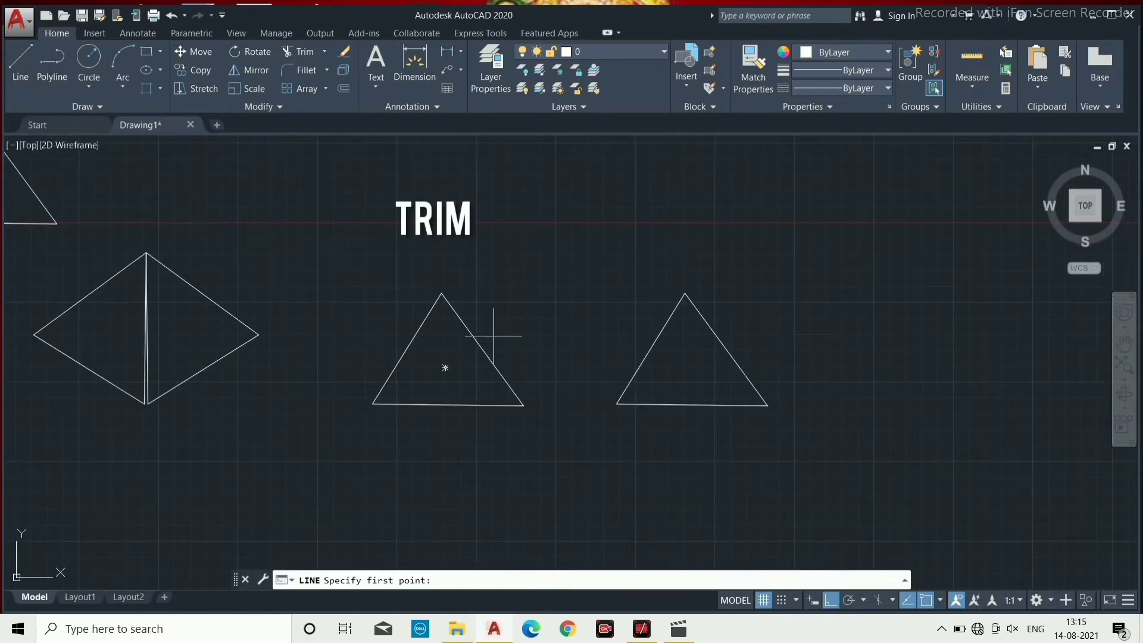
{"action": "left_click", "coordinate": [441, 249]}
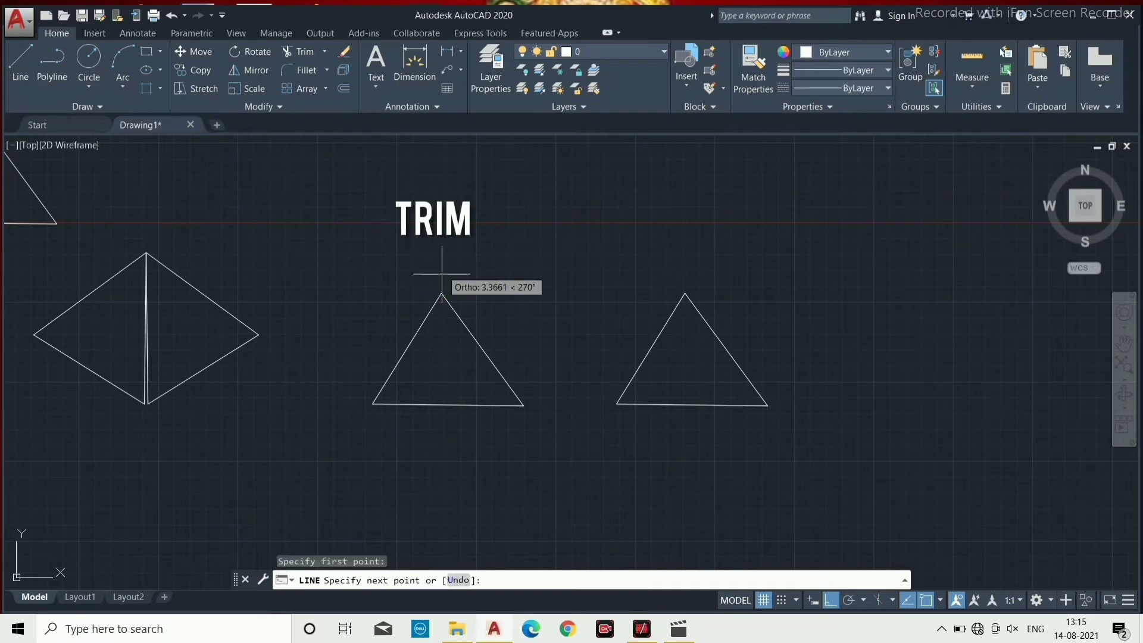
{"action": "left_click", "coordinate": [441, 456]}
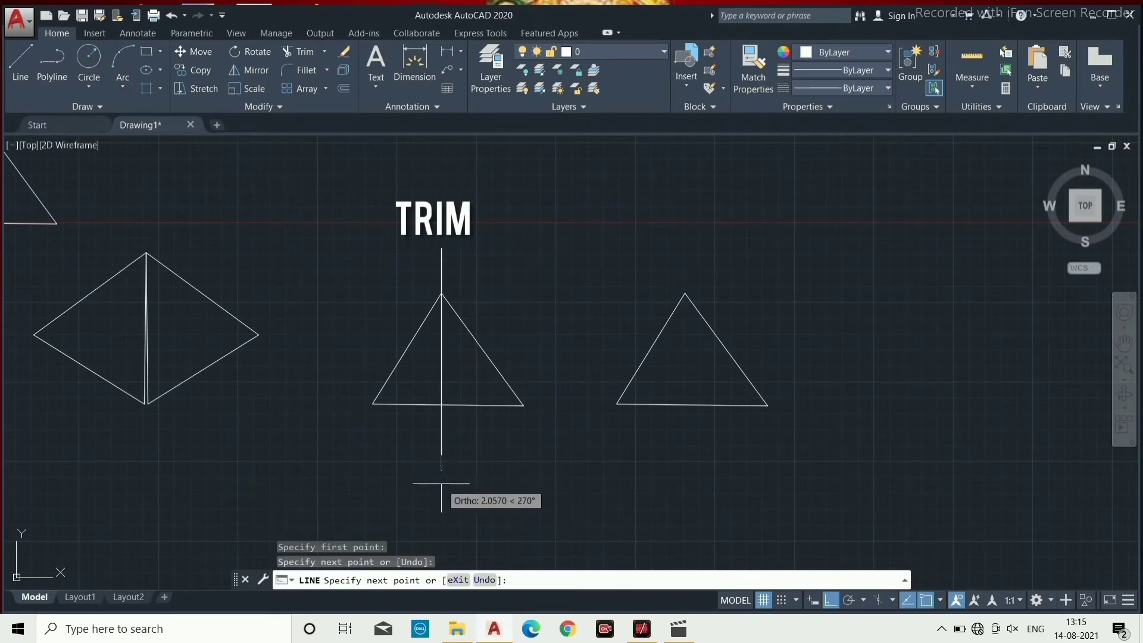
{"action": "key", "text": "Escape"}
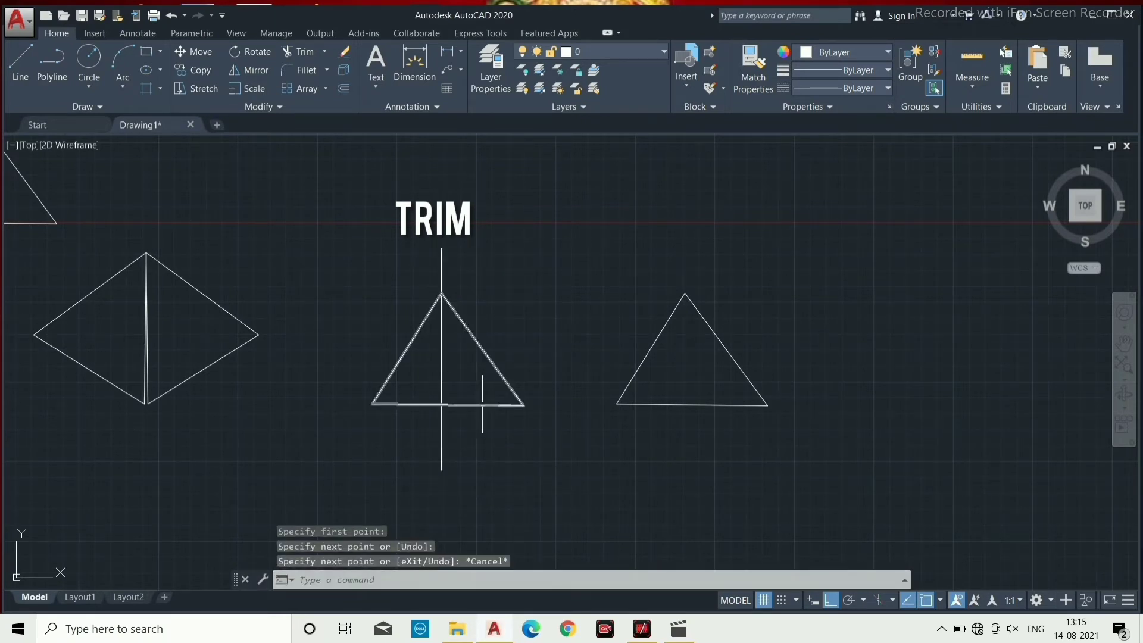
Trim the middle triangle's right half using the vertical line as cutting edge
{"action": "left_click", "coordinate": [296, 55]}
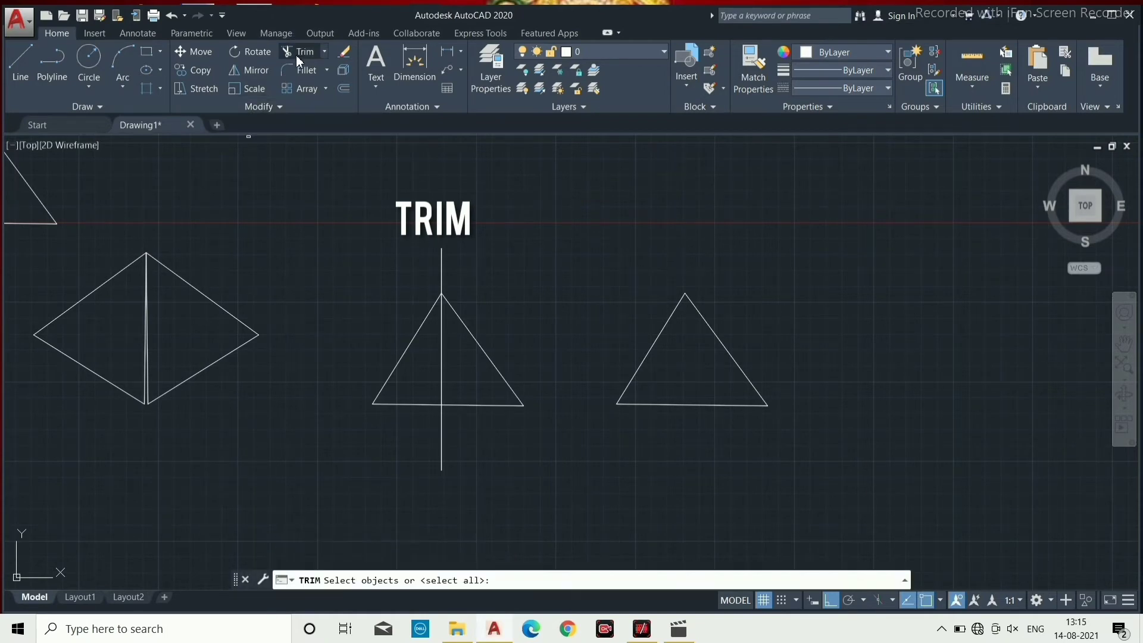
{"action": "left_click", "coordinate": [440, 260]}
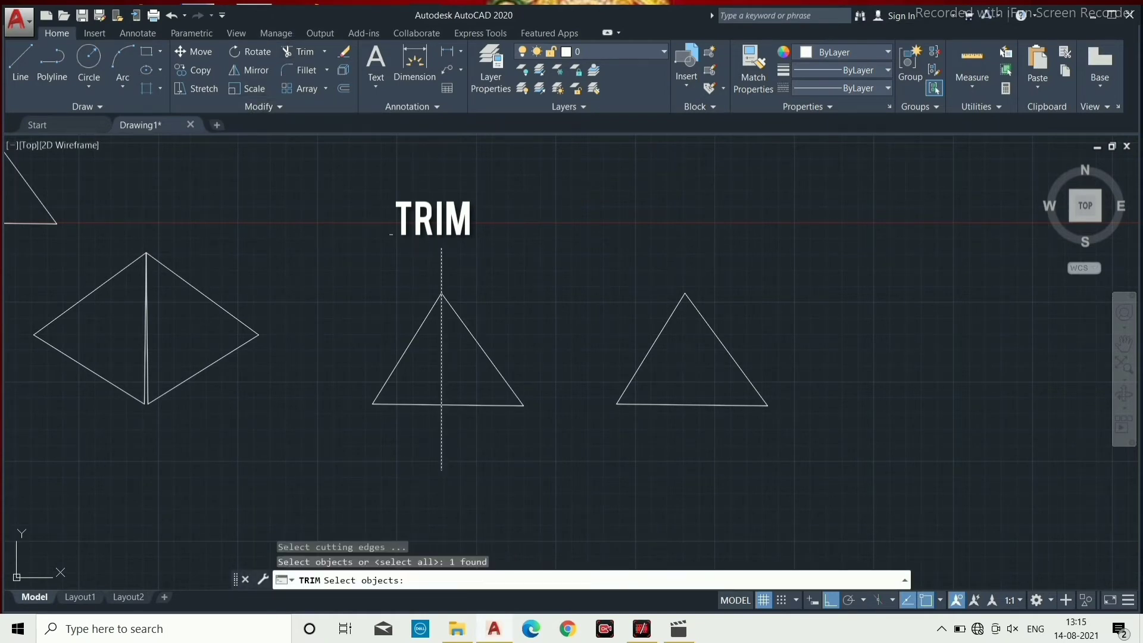
{"action": "key", "text": "Return"}
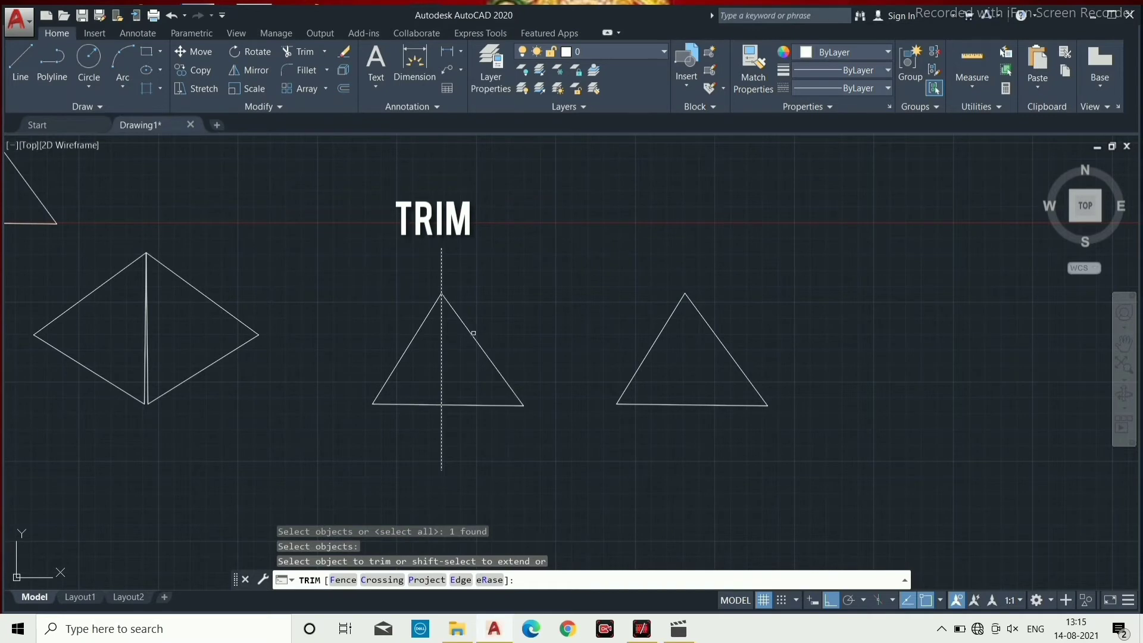
{"action": "left_click", "coordinate": [474, 335]}
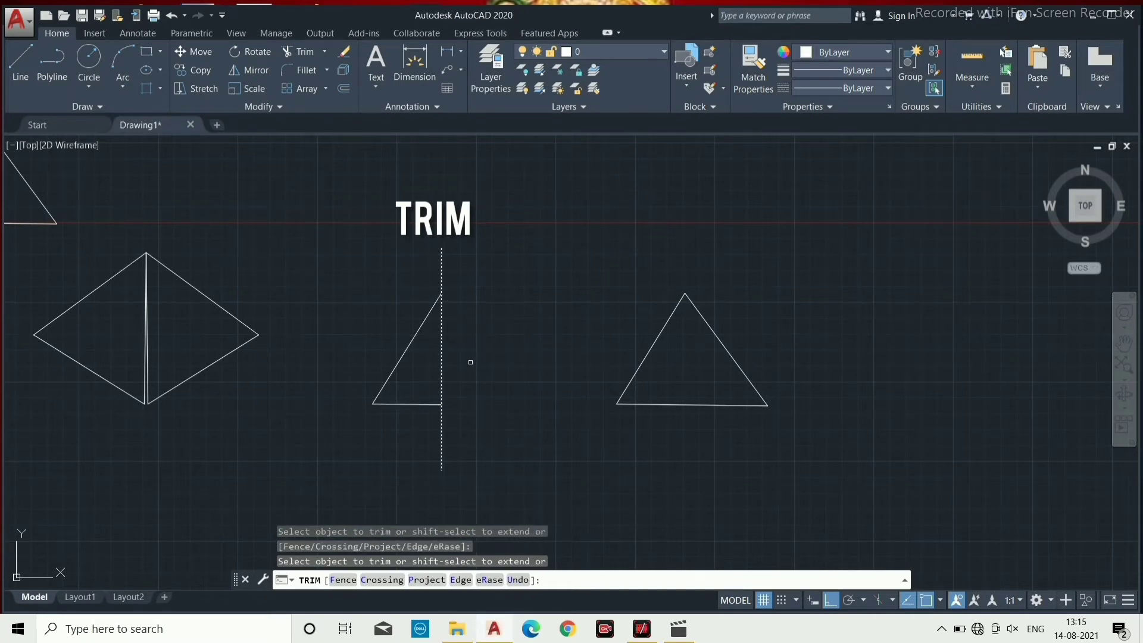
{"action": "right_click", "coordinate": [474, 324]}
{"action": "left_click", "coordinate": [485, 332]}
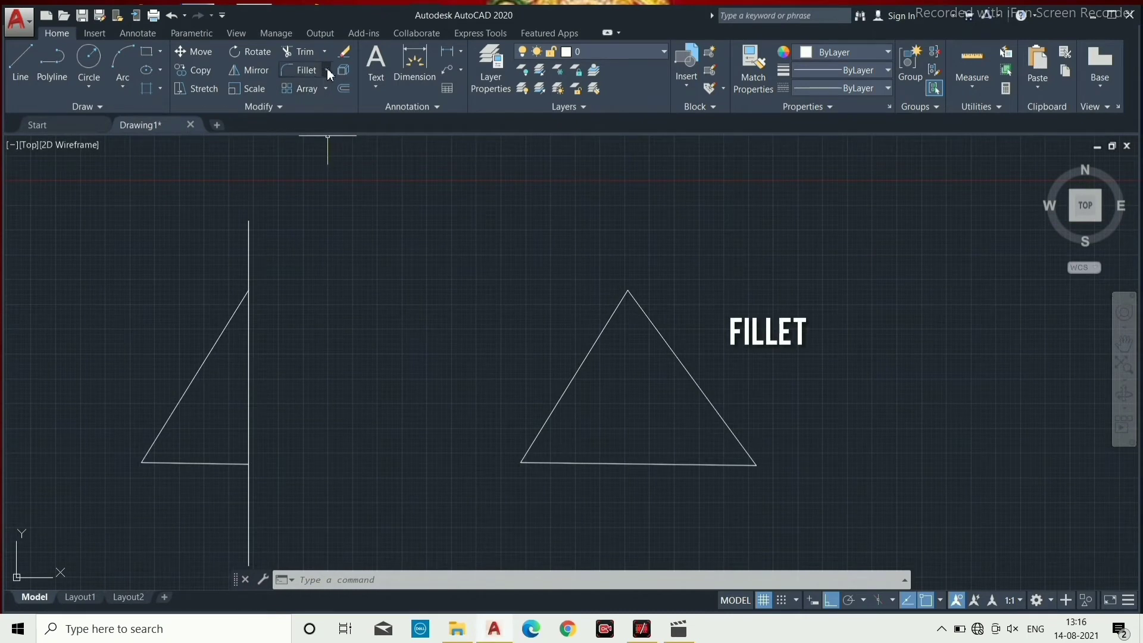
Fillet the right triangle's lower-left corner with radius 2
{"action": "left_click", "coordinate": [328, 69]}
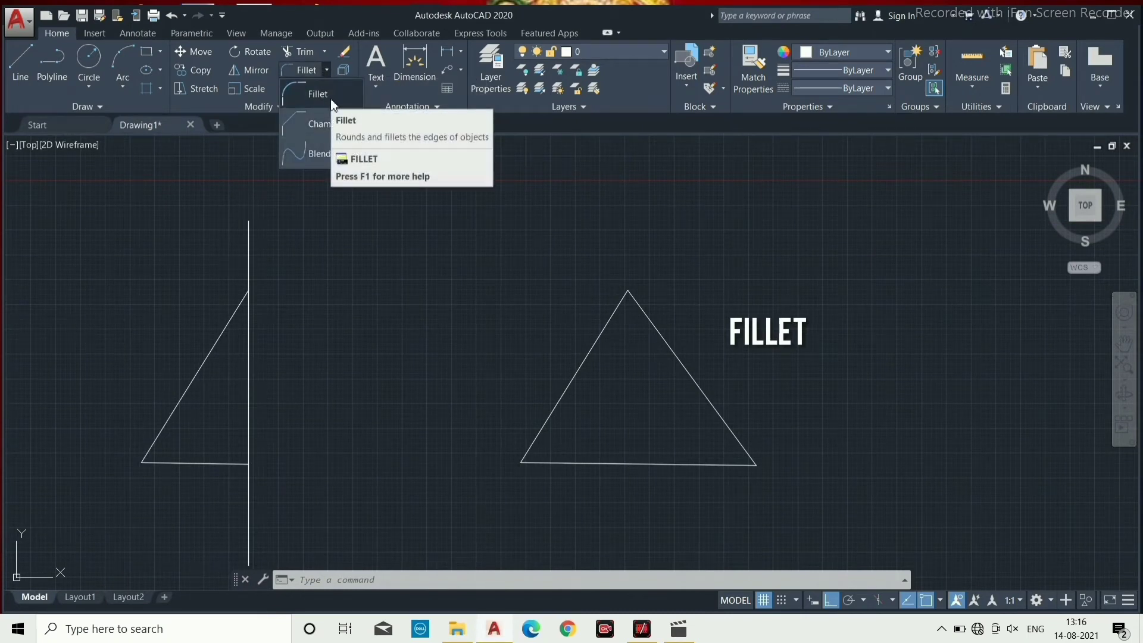
{"action": "left_click", "coordinate": [331, 99]}
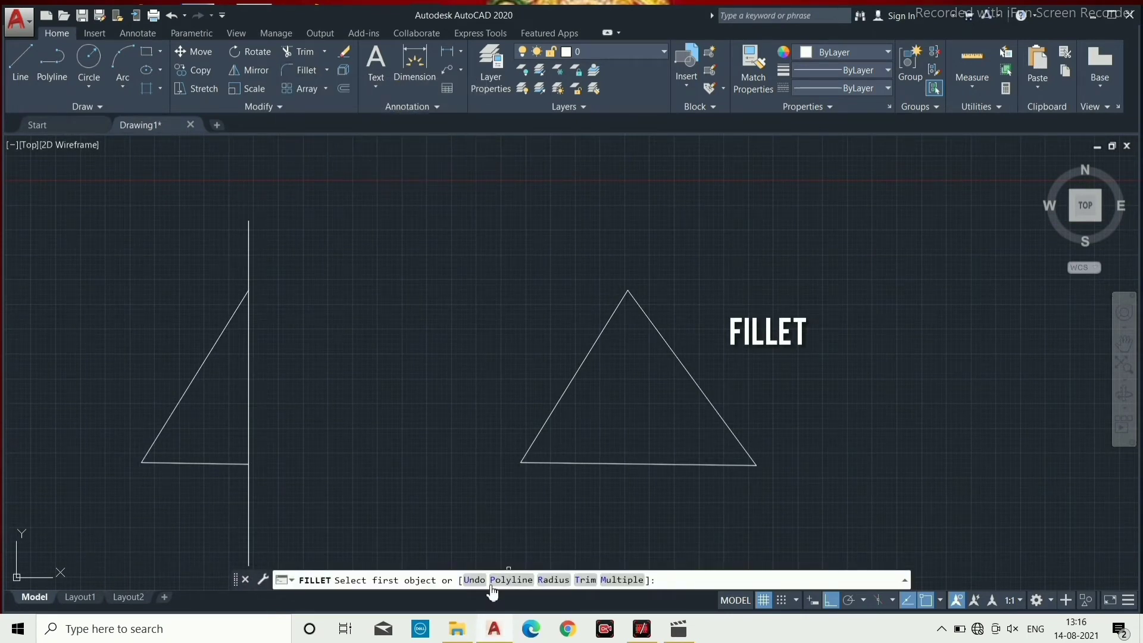
{"action": "left_click", "coordinate": [543, 578]}
{"action": "type", "text": "2"}
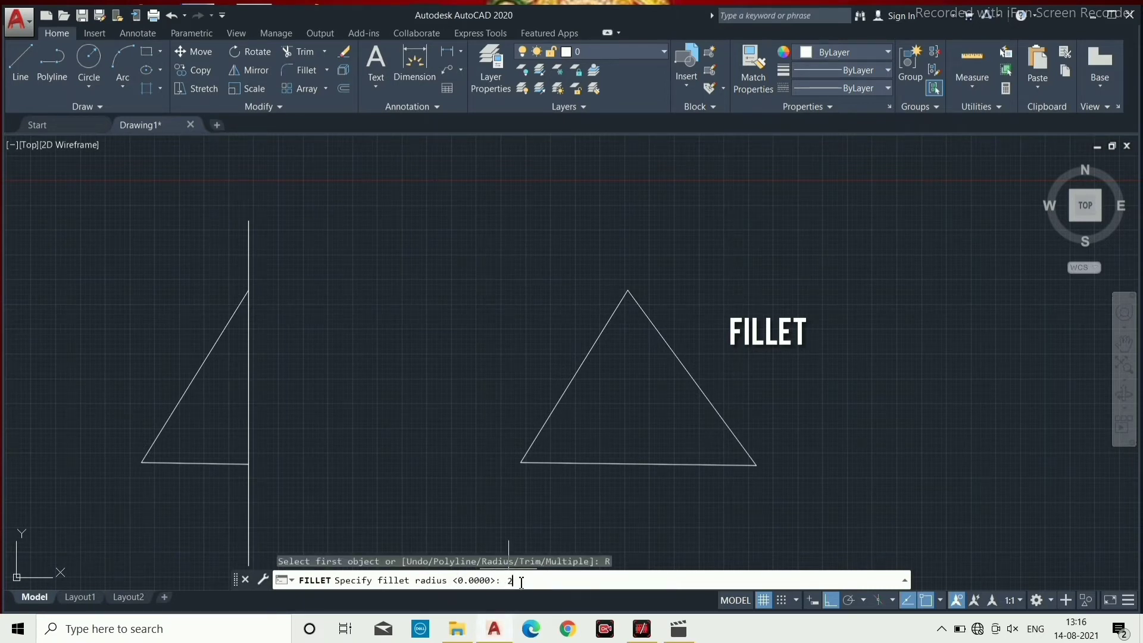
{"action": "key", "text": "Return"}
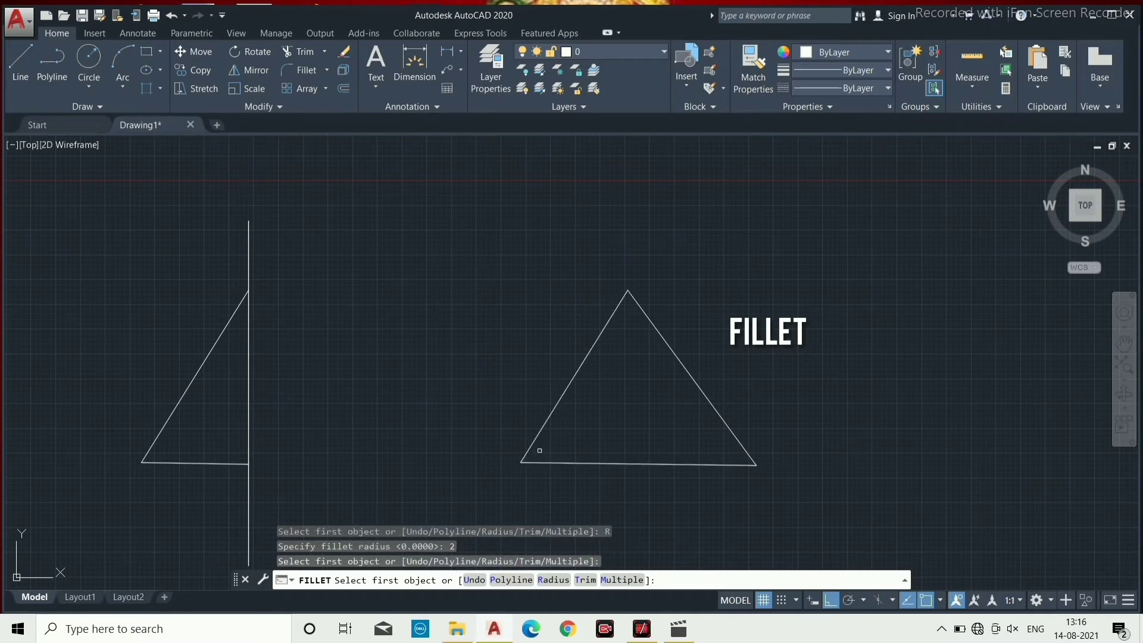
{"action": "left_click", "coordinate": [535, 443]}
{"action": "left_click", "coordinate": [563, 464]}
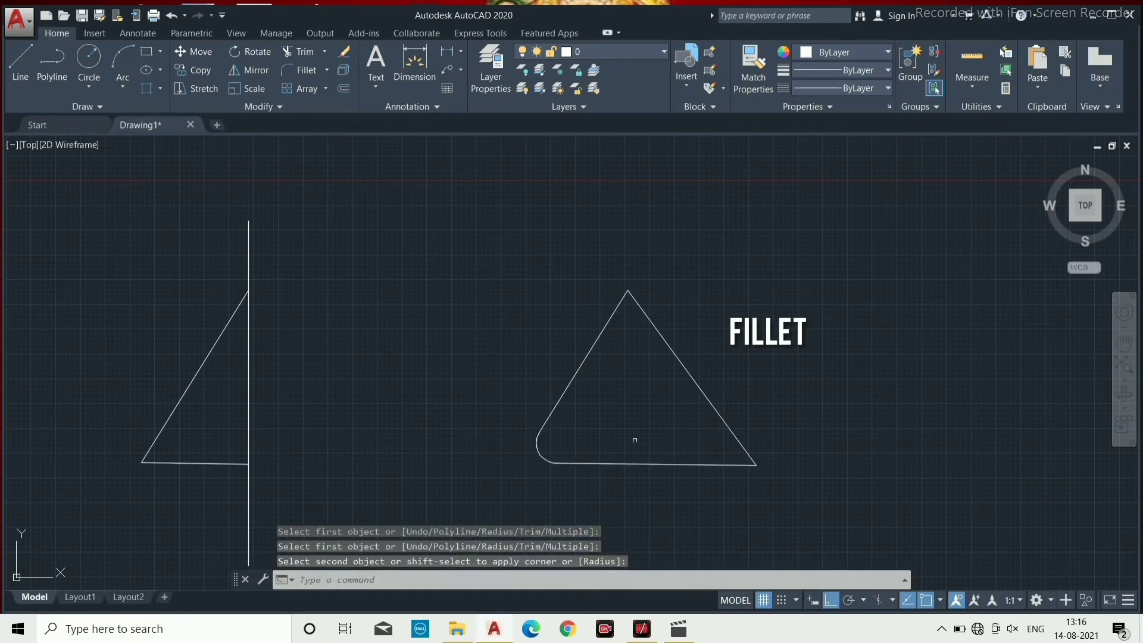
Fillet the lower-right and top corners in one Multiple fillet run
{"action": "left_click", "coordinate": [330, 67]}
{"action": "left_click", "coordinate": [331, 87]}
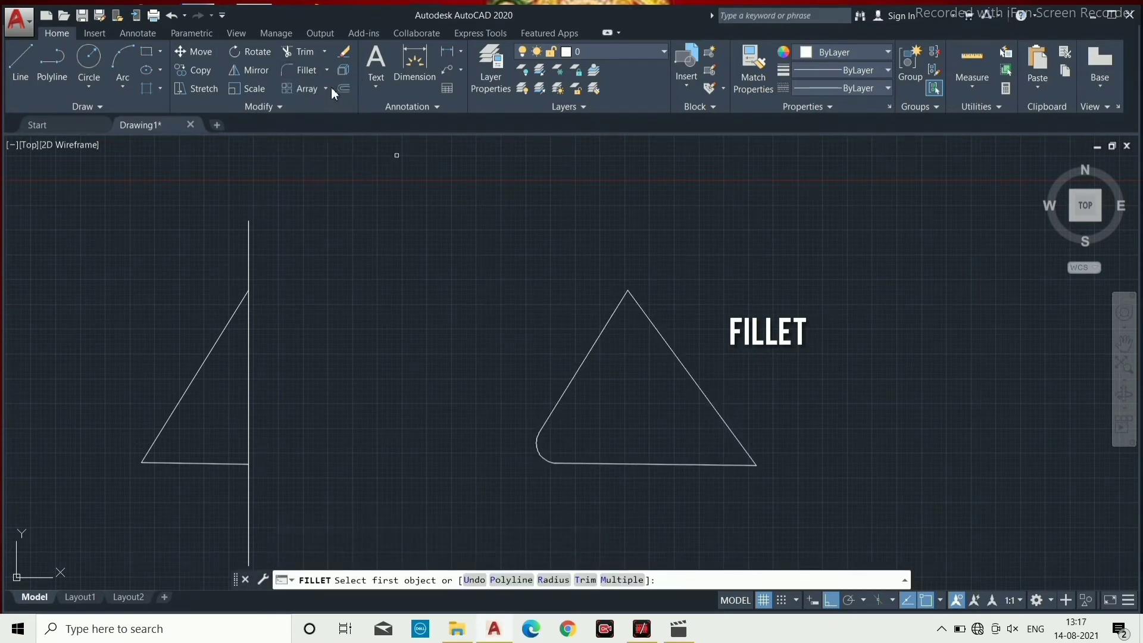
{"action": "left_click", "coordinate": [619, 581]}
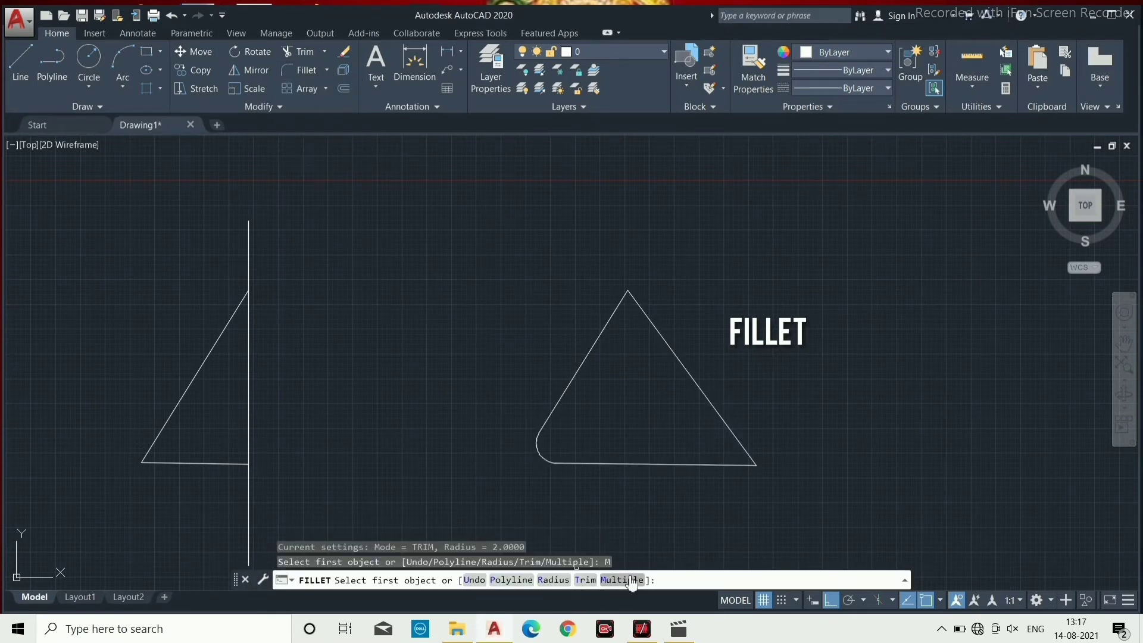
{"action": "left_click", "coordinate": [722, 464]}
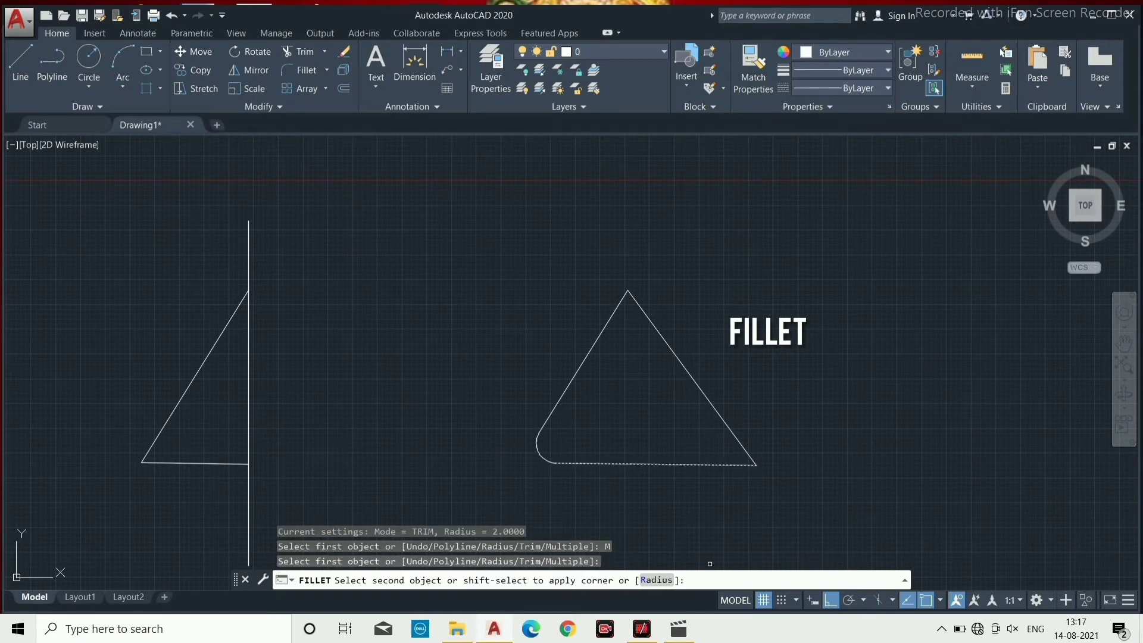
{"action": "left_click", "coordinate": [733, 441]}
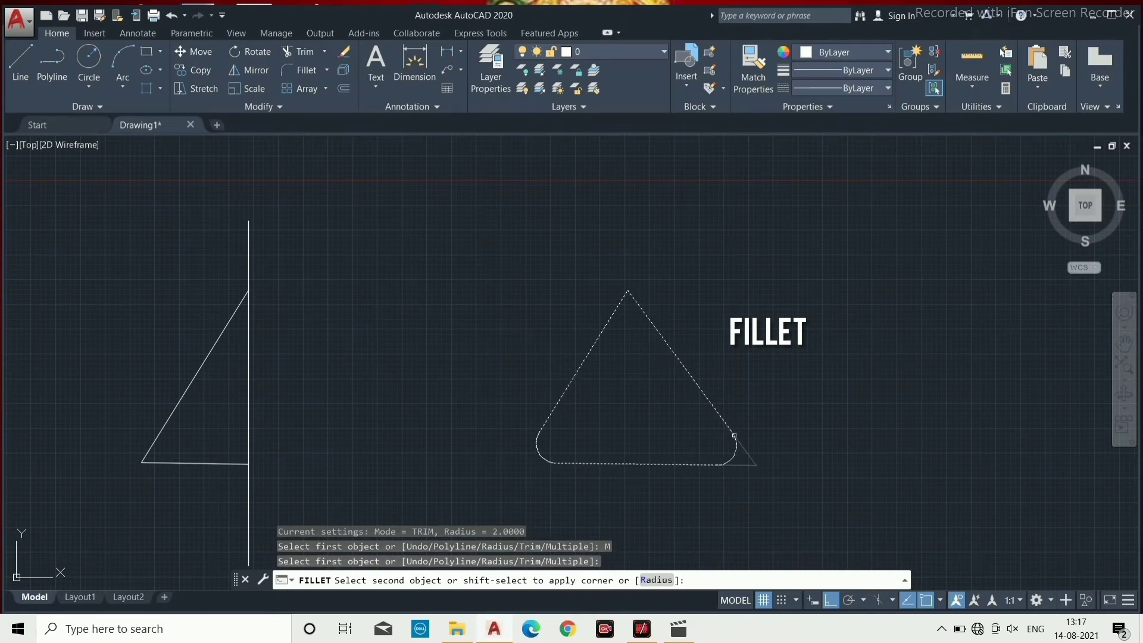
{"action": "left_click", "coordinate": [645, 314]}
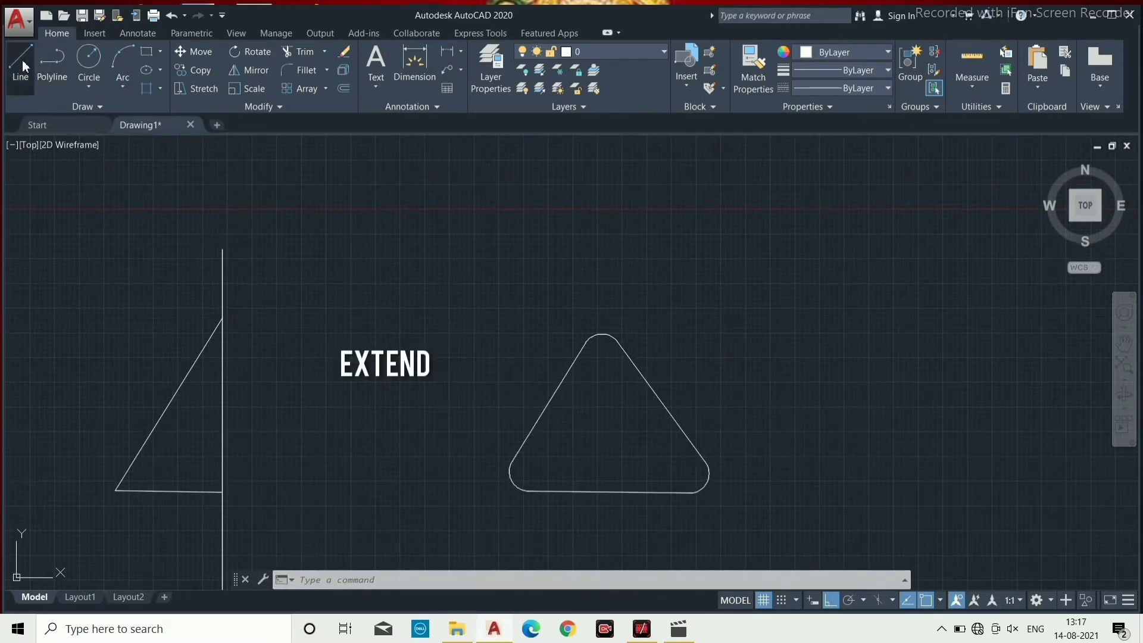
Draw a vertical line segment above the EXTEND caption
{"action": "left_click", "coordinate": [20, 62]}
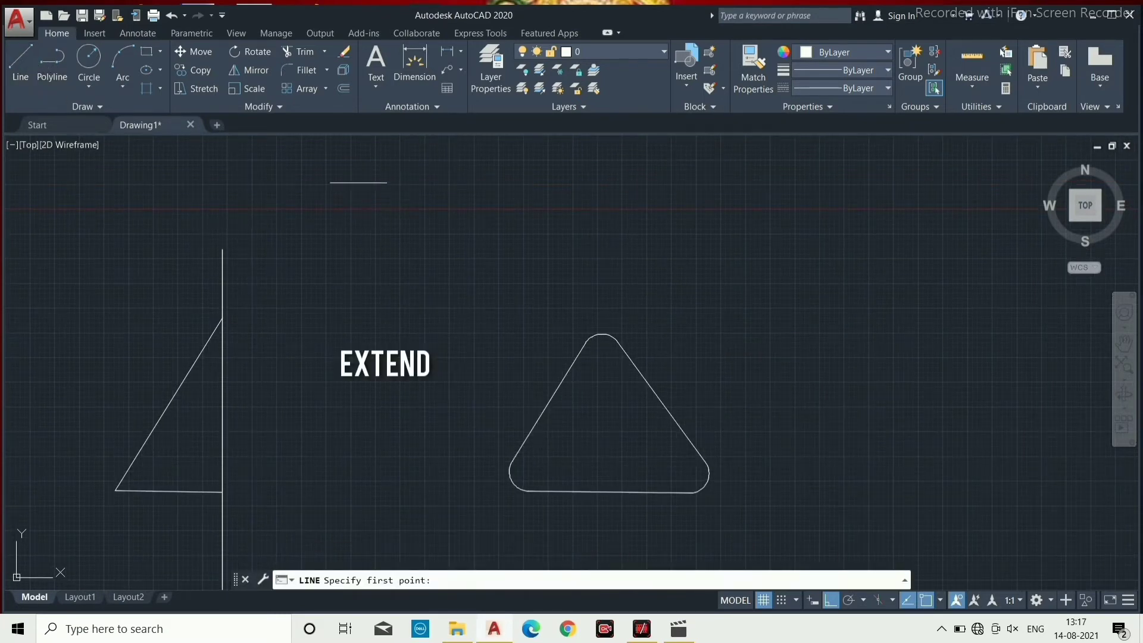
{"action": "left_click", "coordinate": [380, 179]}
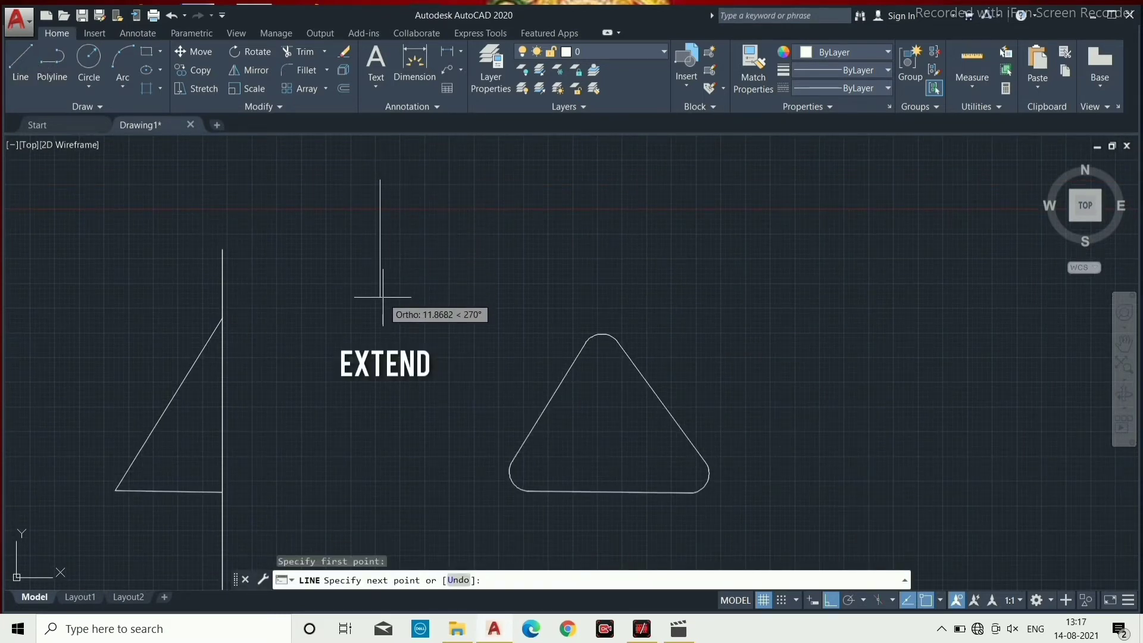
{"action": "left_click", "coordinate": [380, 297]}
{"action": "key", "text": "Return"}
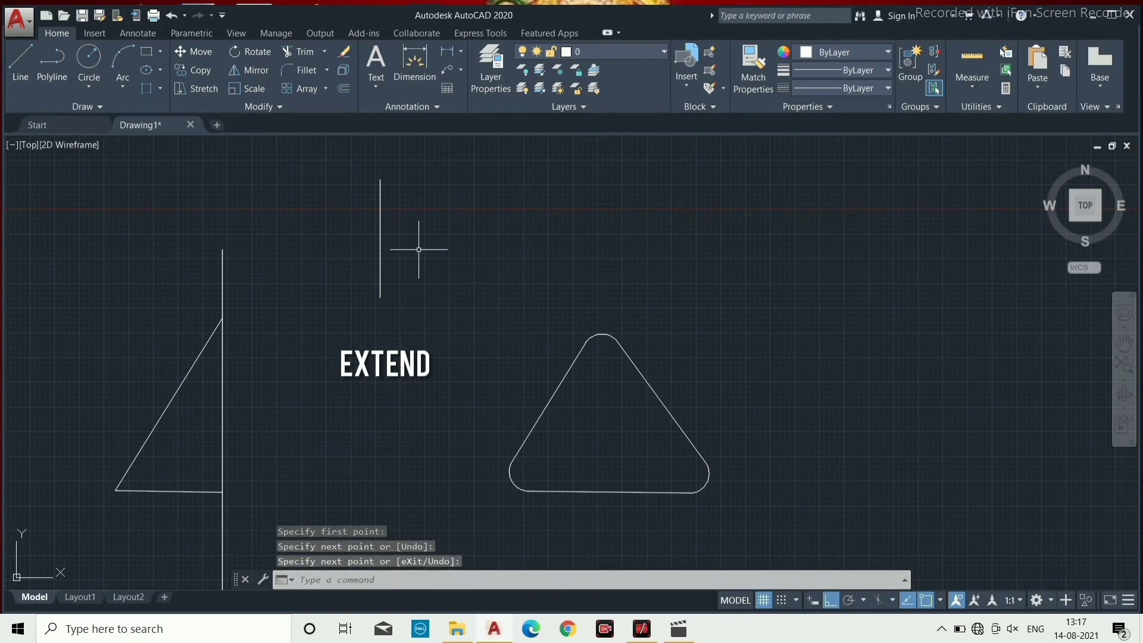
Draw a short separate horizontal line ending just right of the vertical line
{"action": "key", "text": "Return"}
{"action": "left_click", "coordinate": [463, 243]}
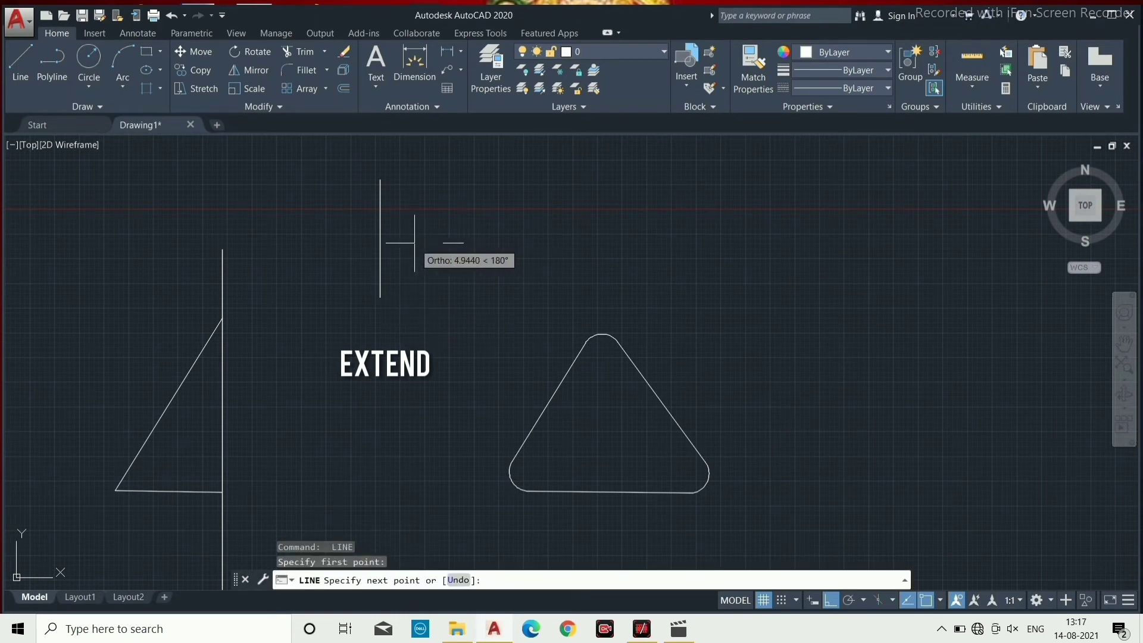
{"action": "right_click", "coordinate": [408, 243]}
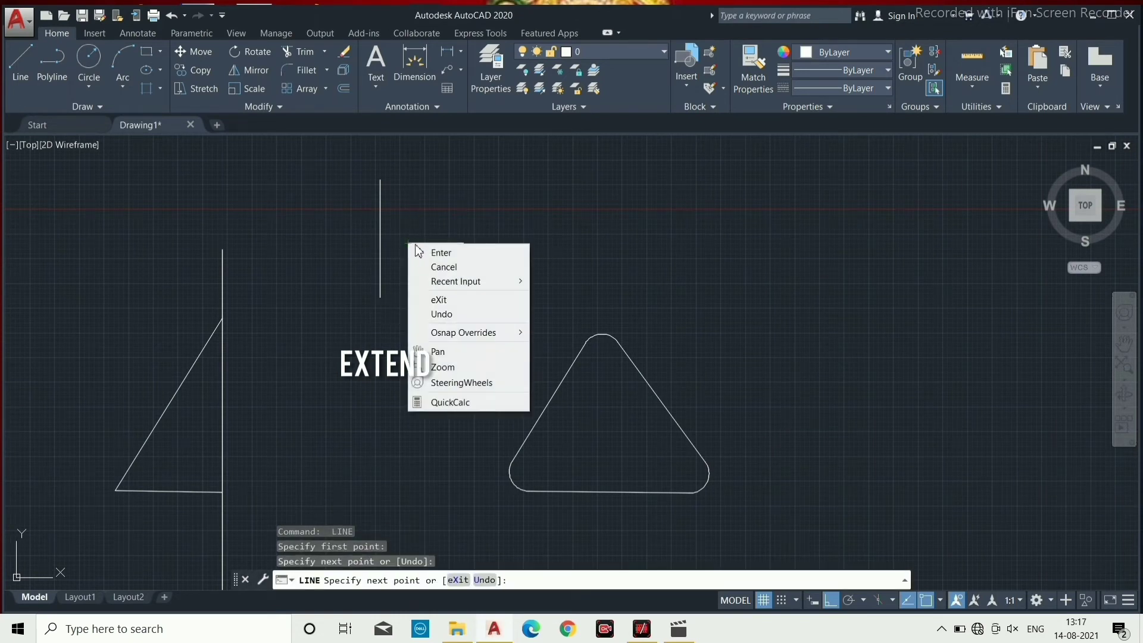
{"action": "left_click", "coordinate": [420, 251]}
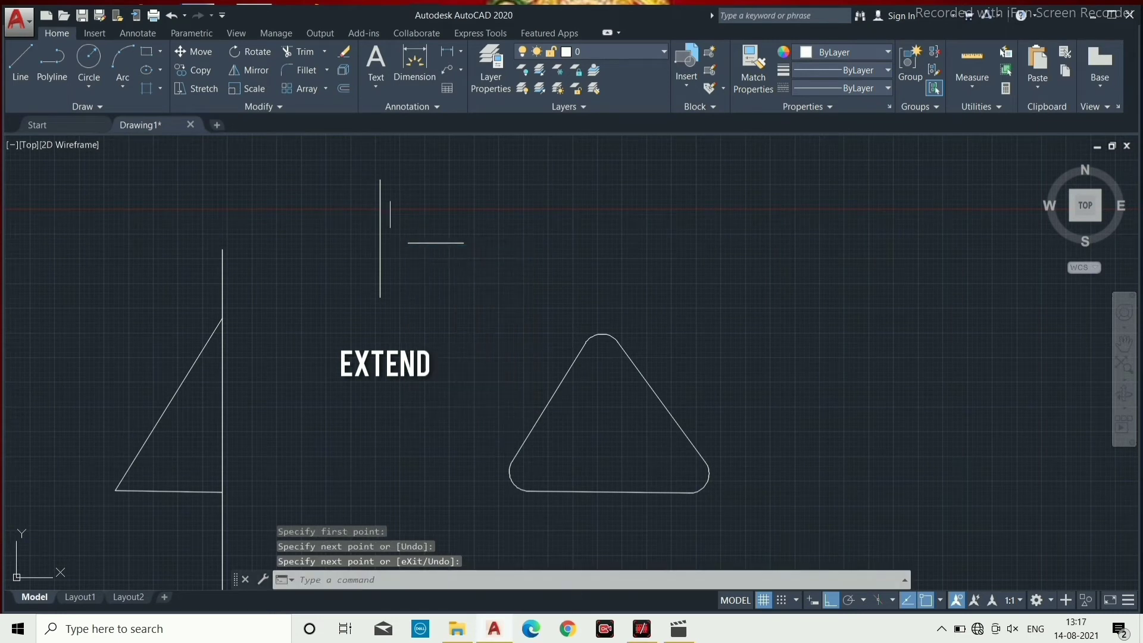
Extend the short horizontal line leftward to the vertical boundary line
{"action": "left_click", "coordinate": [324, 52]}
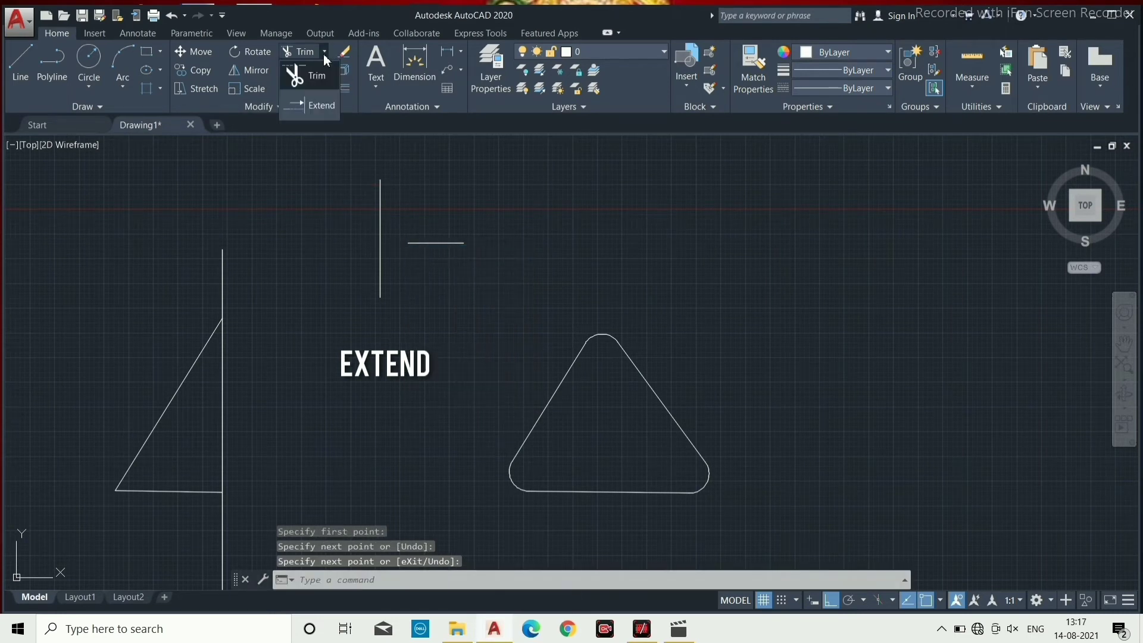
{"action": "left_click", "coordinate": [324, 106]}
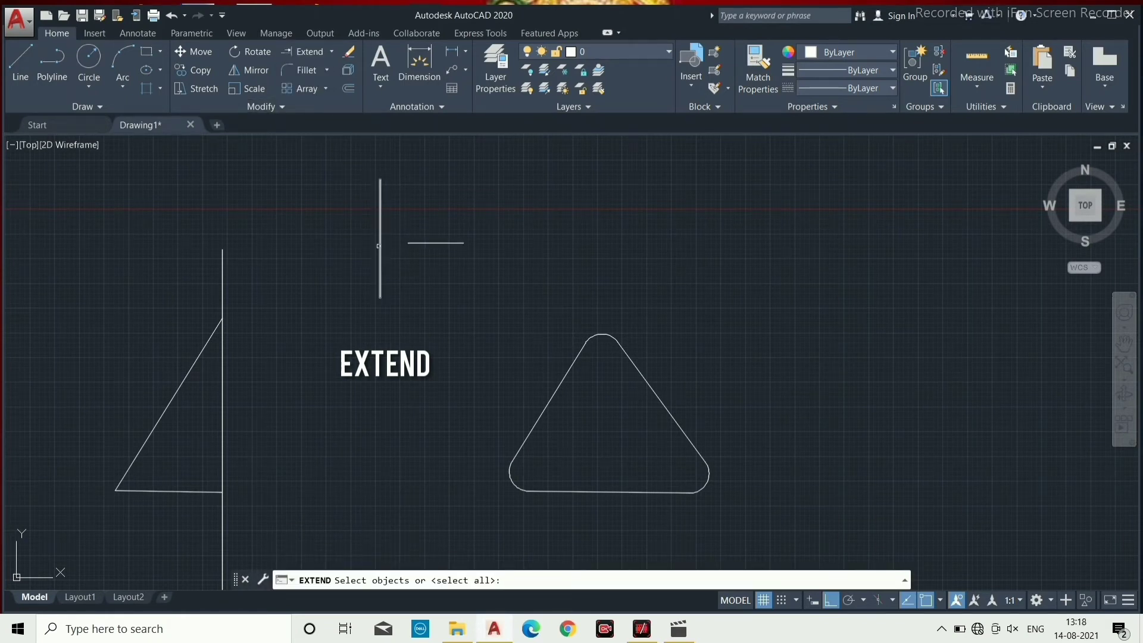
{"action": "left_click", "coordinate": [380, 244]}
{"action": "key", "text": "Return"}
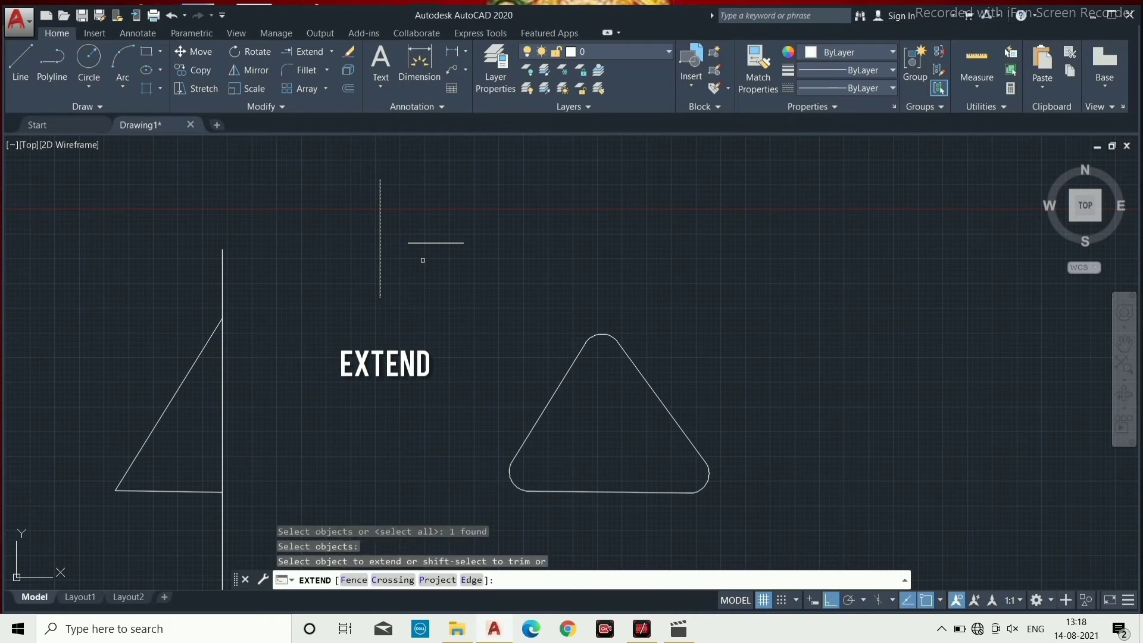
{"action": "left_click", "coordinate": [421, 242]}
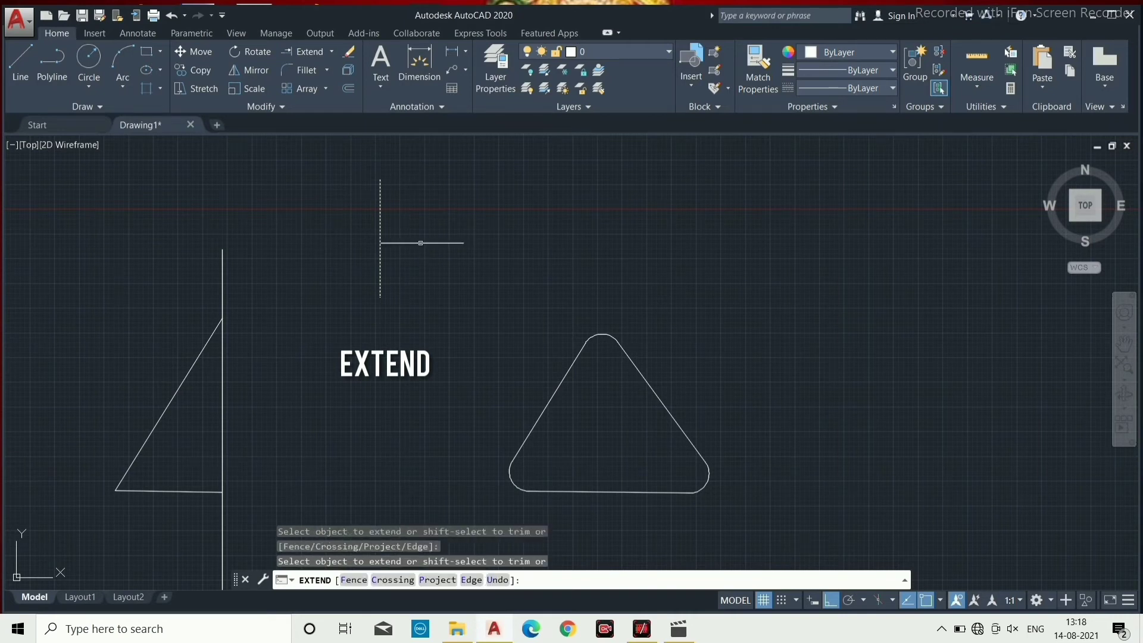
{"action": "right_click", "coordinate": [500, 236]}
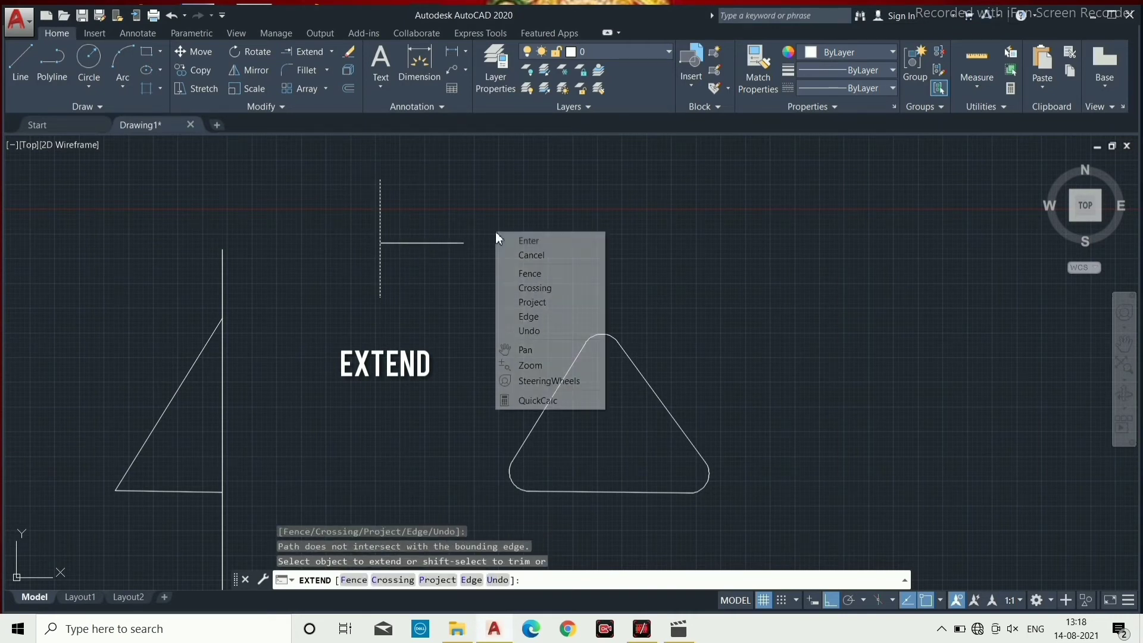
{"action": "left_click", "coordinate": [513, 240]}
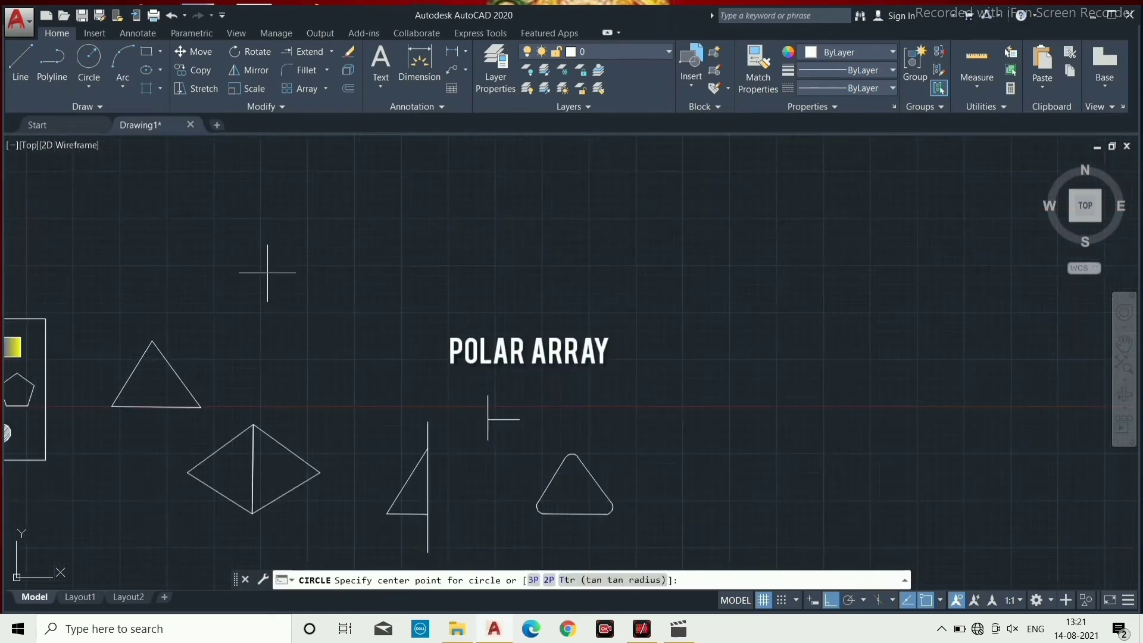
Draw a radius-5 circle and a 5-unit radius line from its centre
{"action": "left_click", "coordinate": [301, 352]}
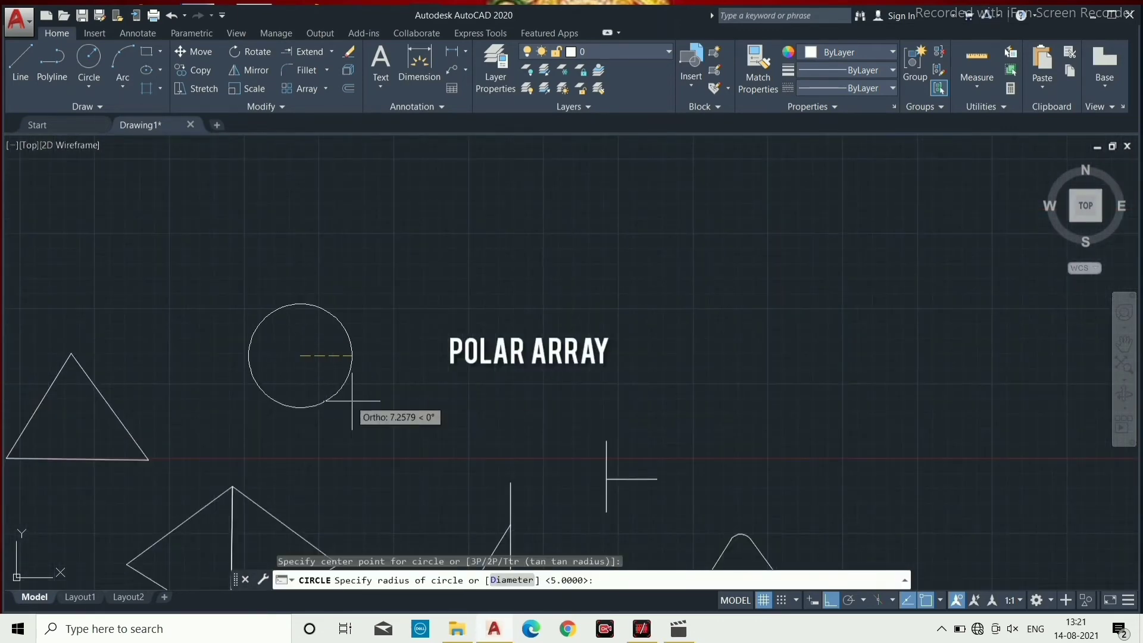
{"action": "type", "text": "5"}
{"action": "key", "text": "Return"}
{"action": "scroll", "coordinate": [298, 349], "scroll_direction": "up", "scroll_amount": 3}
{"action": "type", "text": "l"}
{"action": "key", "text": "Return"}
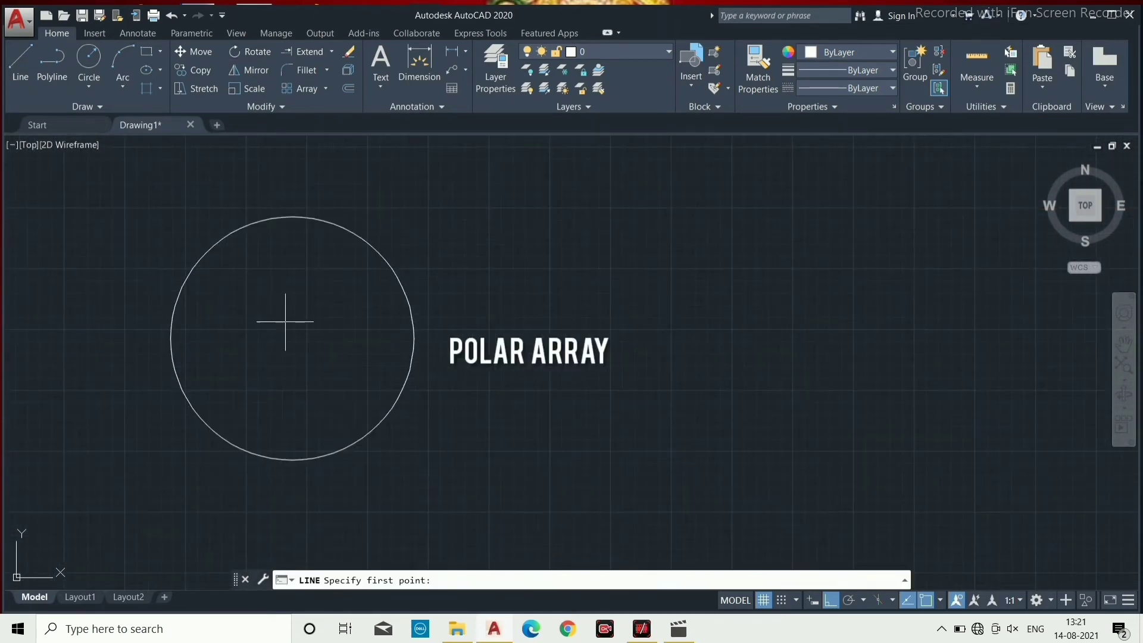
{"action": "left_click", "coordinate": [292, 338]}
{"action": "type", "text": "5"}
{"action": "key", "text": "Return"}
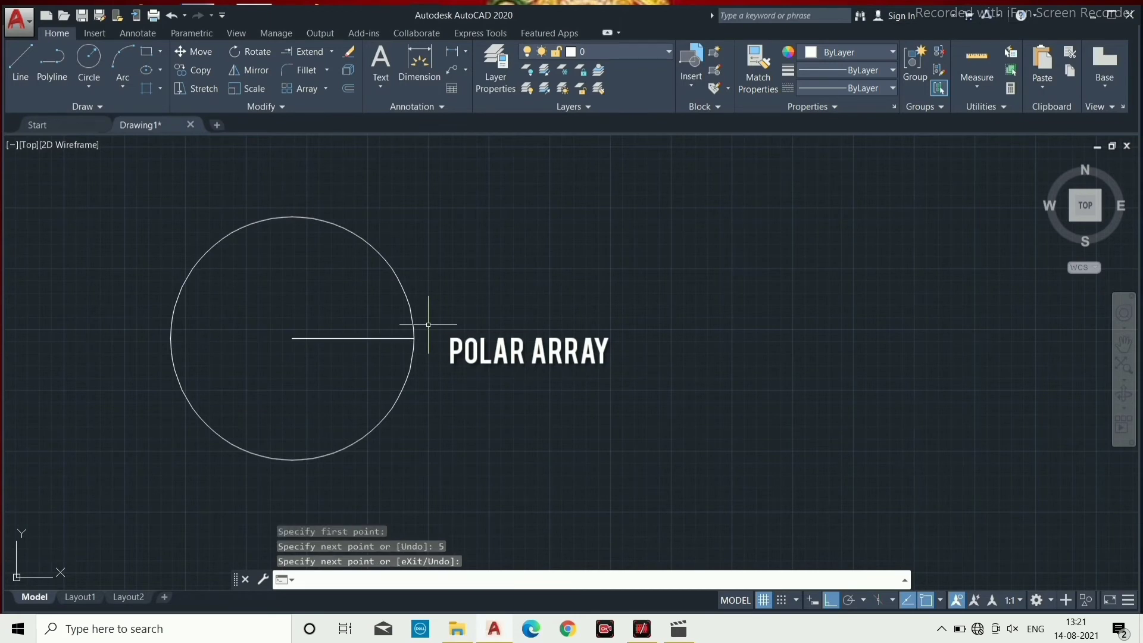
{"action": "key", "text": "Return"}
Polar-array the radius line around the circle centre into 12 copies
{"action": "left_click", "coordinate": [282, 108]}
{"action": "left_click", "coordinate": [421, 184]}
{"action": "left_click", "coordinate": [325, 88]}
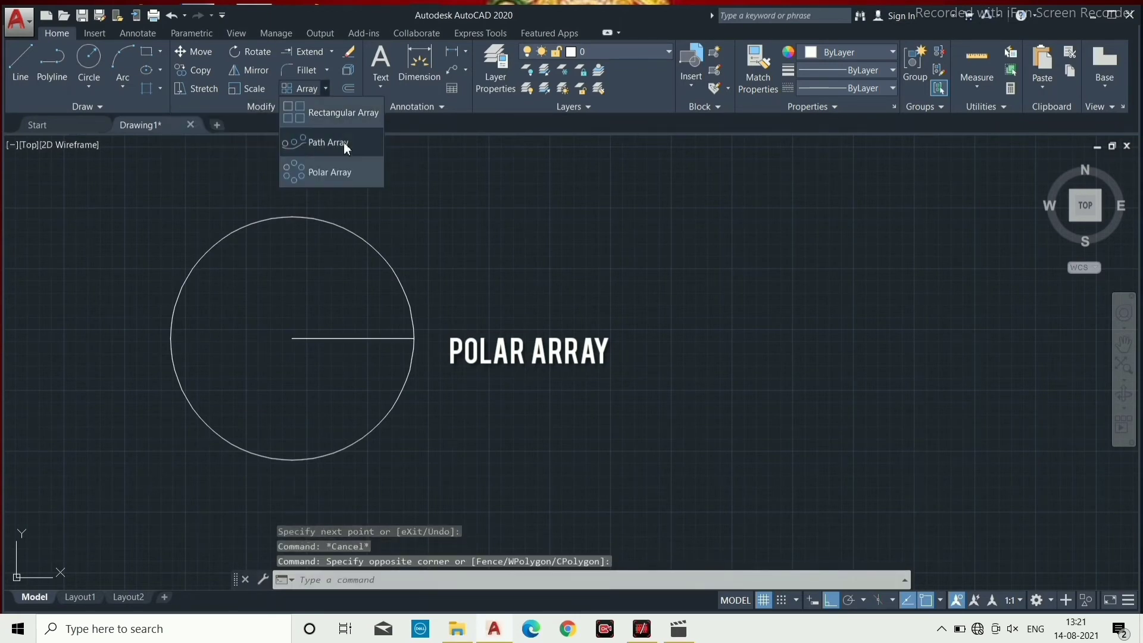
{"action": "left_click", "coordinate": [343, 173]}
{"action": "left_click", "coordinate": [357, 338]}
{"action": "key", "text": "Return"}
{"action": "left_click", "coordinate": [293, 338]}
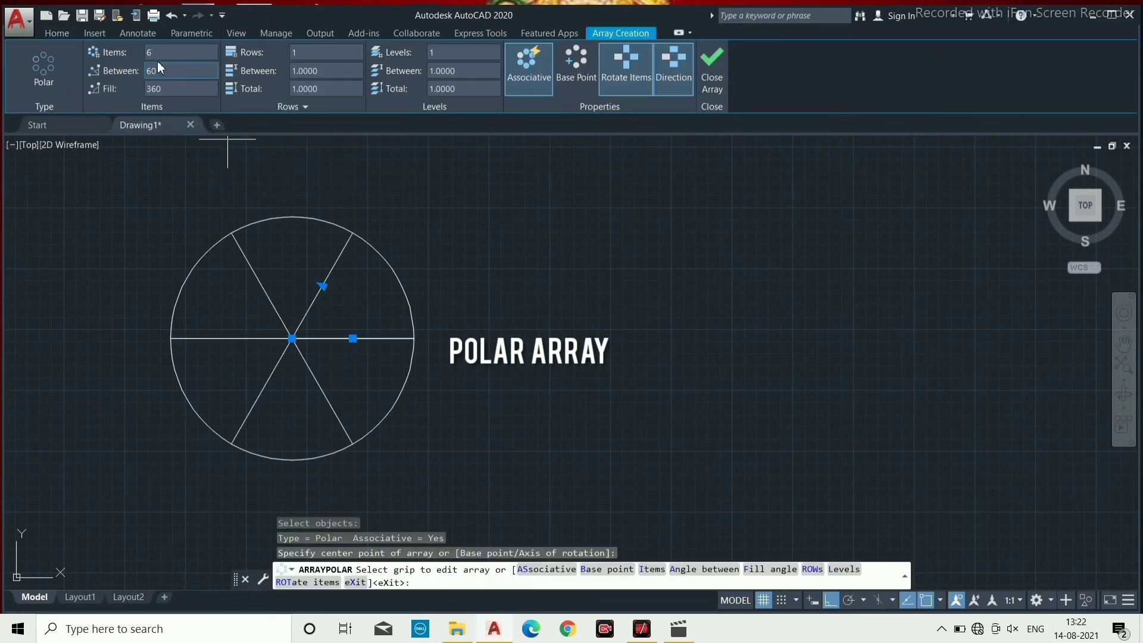
{"action": "key", "text": "Return"}
{"action": "right_click", "coordinate": [297, 189]}
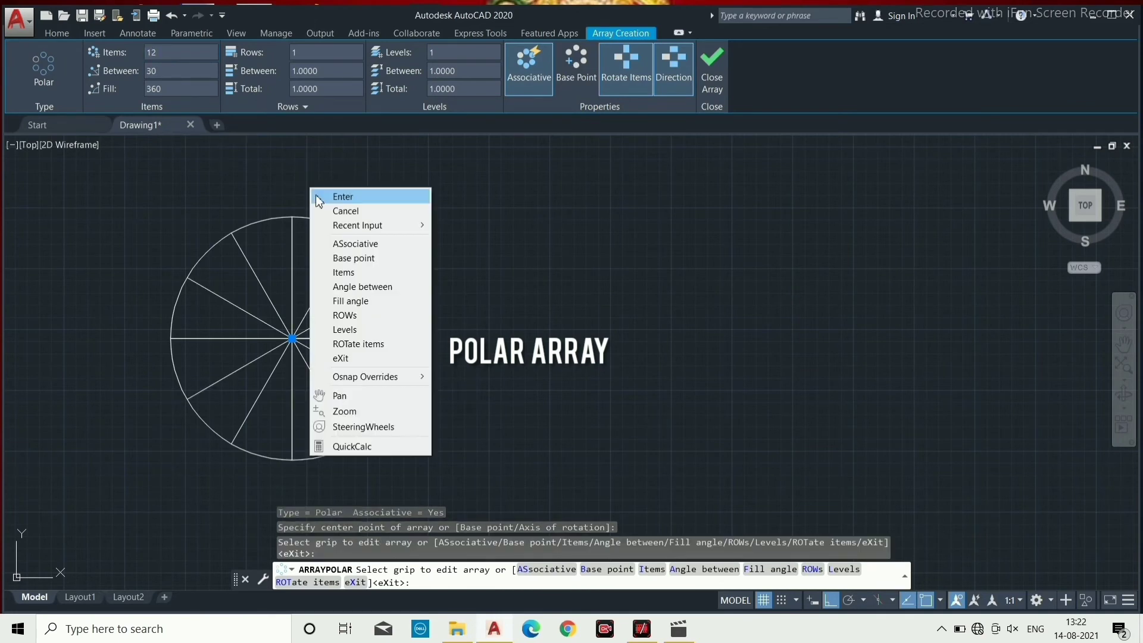
{"action": "left_click", "coordinate": [332, 194]}
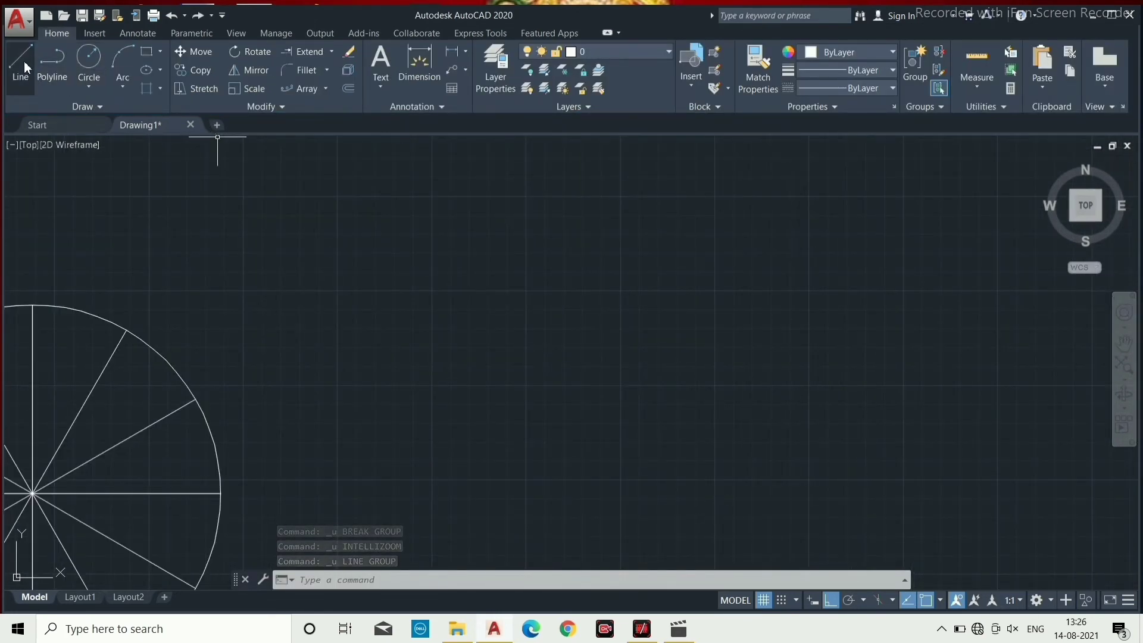
Draw a 5-unit horizontal line
{"action": "left_click", "coordinate": [27, 67]}
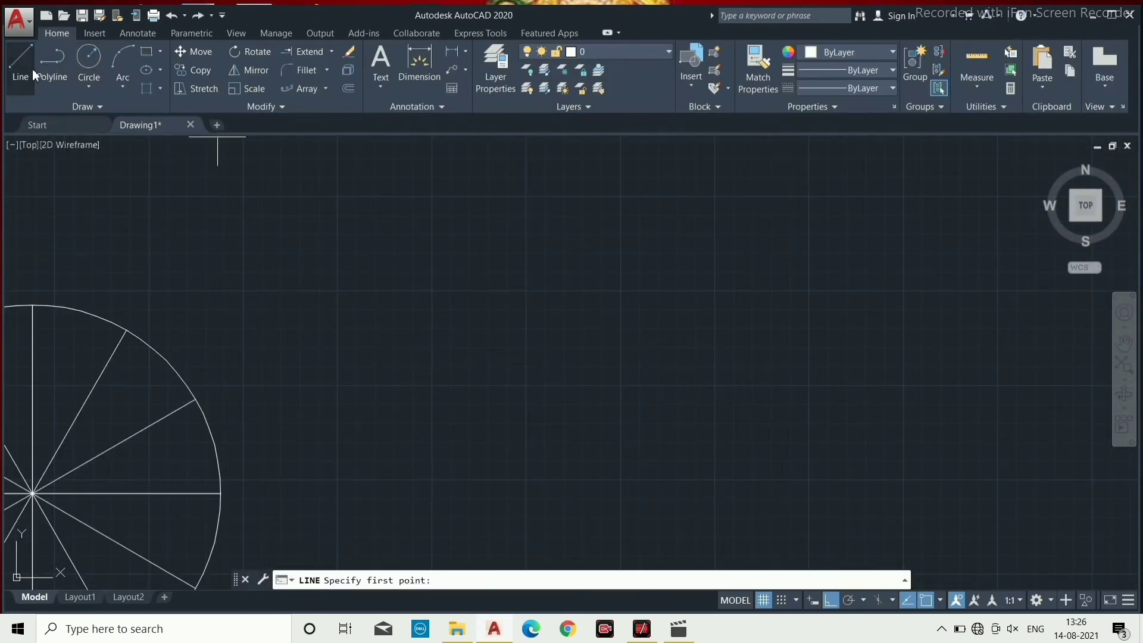
{"action": "left_click", "coordinate": [342, 402]}
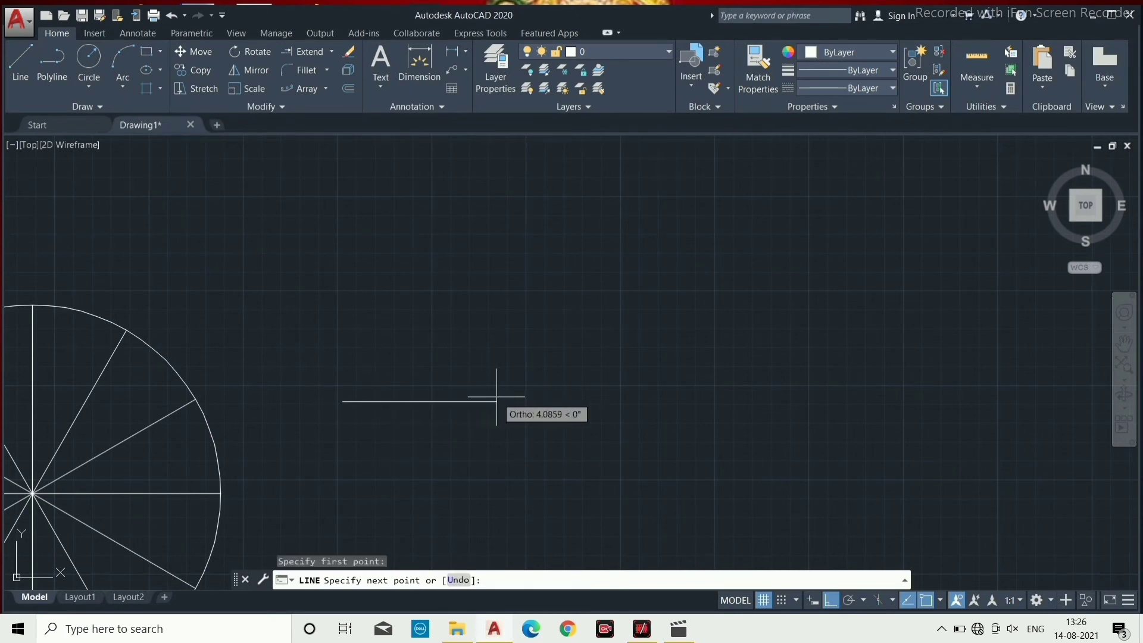
{"action": "type", "text": "5"}
{"action": "key", "text": "Return"}
{"action": "key", "text": "Return"}
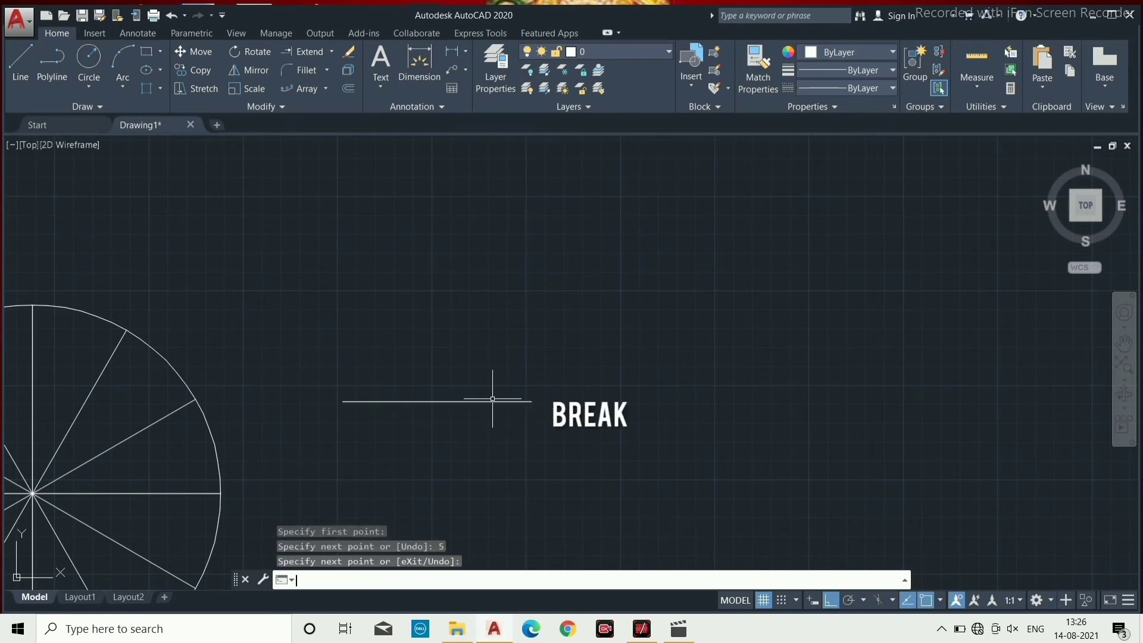
Break the new line, cutting a small gap between two break points
{"action": "left_click", "coordinate": [270, 105]}
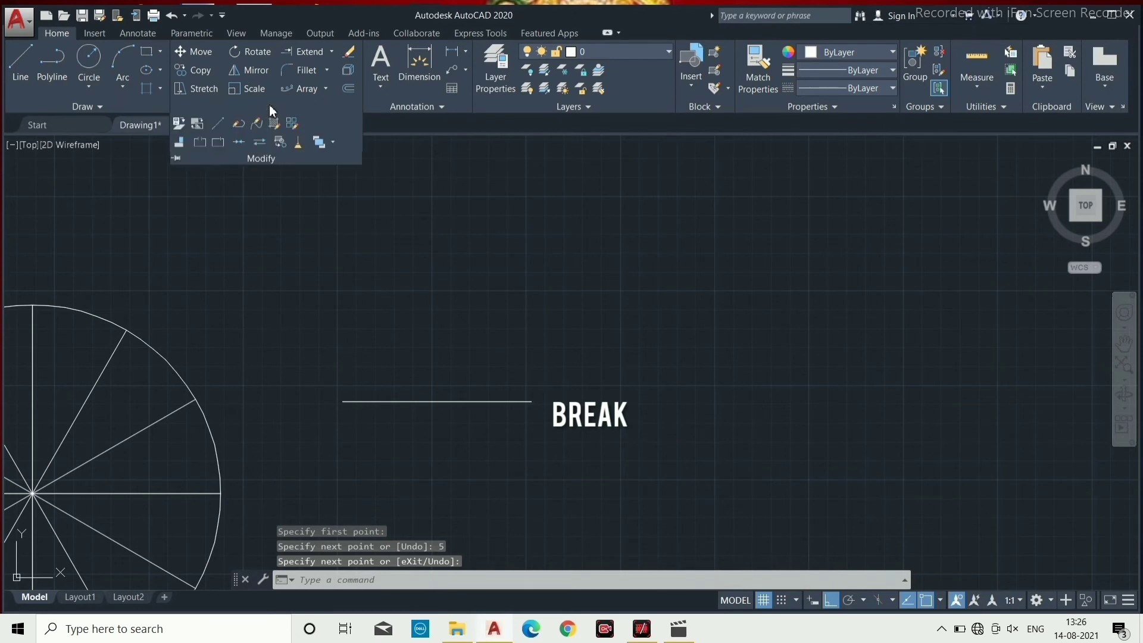
{"action": "left_click", "coordinate": [202, 147]}
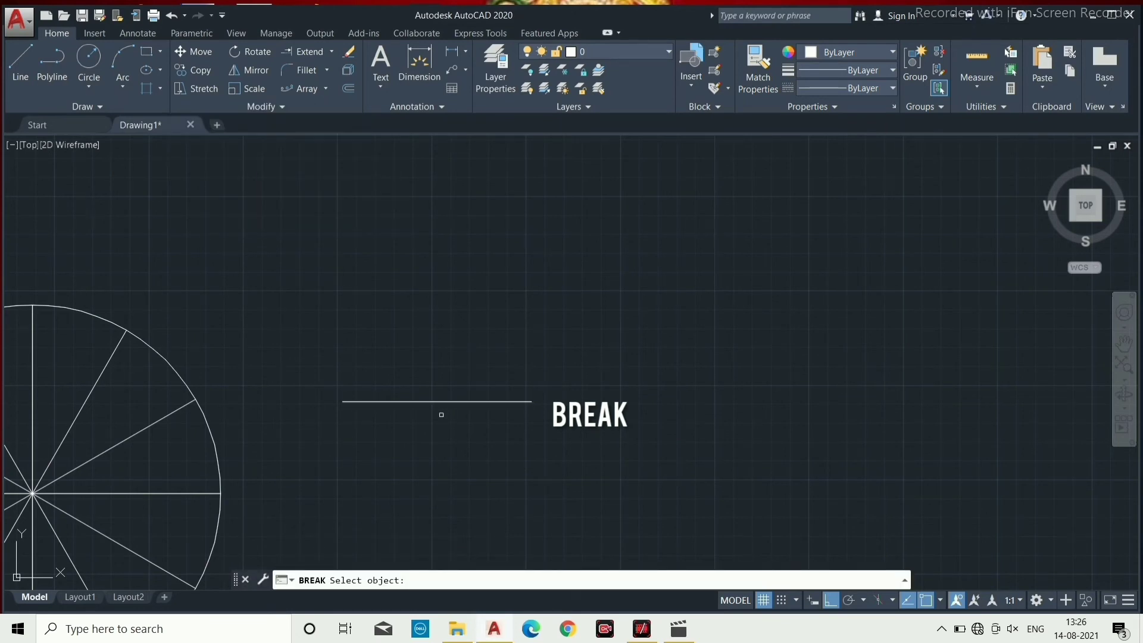
{"action": "scroll", "coordinate": [441, 414], "scroll_direction": "up", "scroll_amount": 4}
{"action": "left_click", "coordinate": [405, 384]}
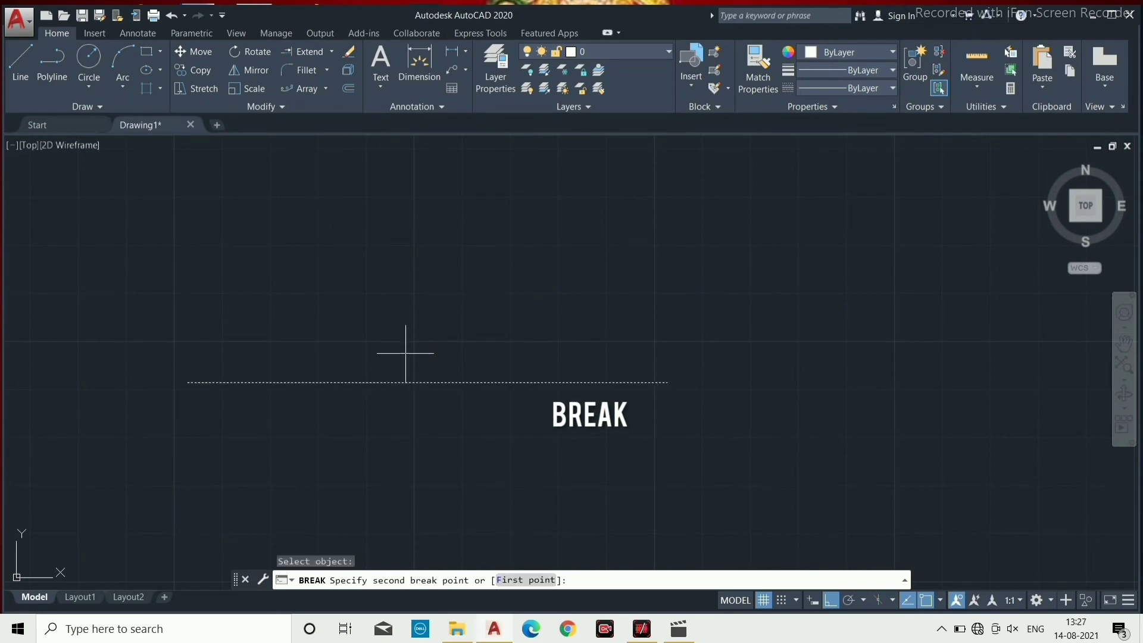
{"action": "right_click", "coordinate": [408, 356]}
{"action": "left_click", "coordinate": [439, 363]}
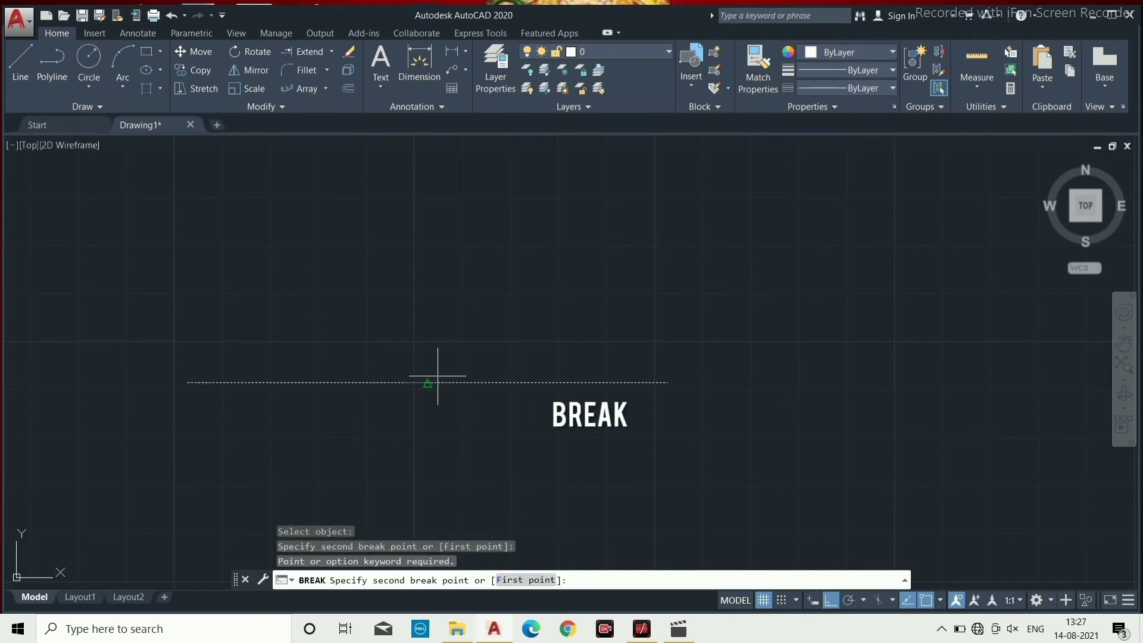
{"action": "left_click", "coordinate": [434, 382]}
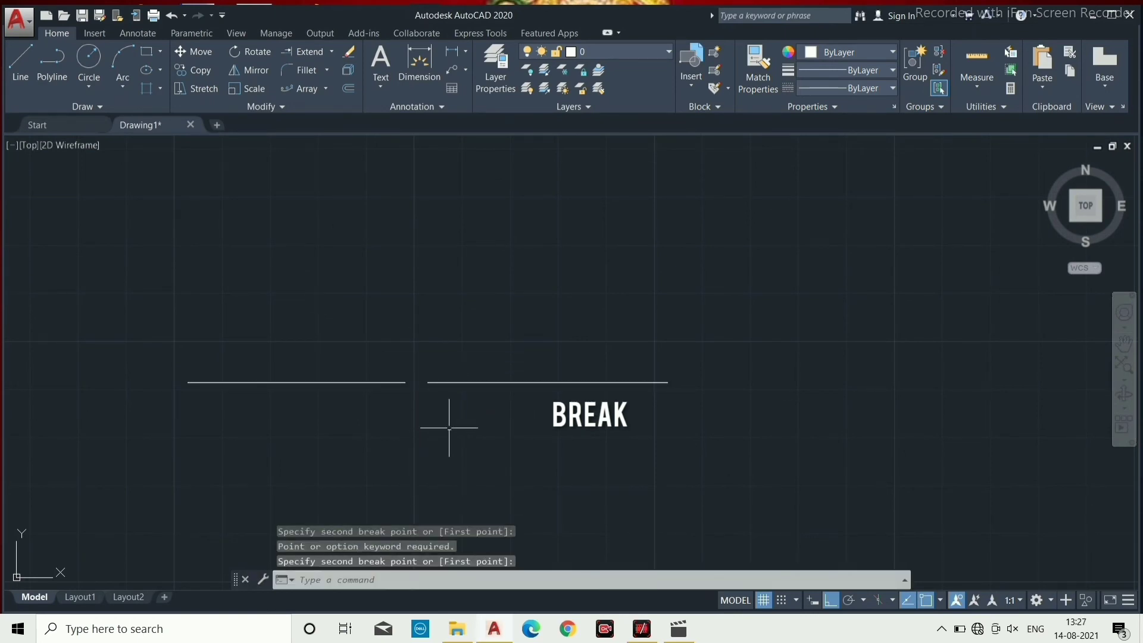
{"action": "scroll", "coordinate": [442, 428], "scroll_direction": "down", "scroll_amount": 2}
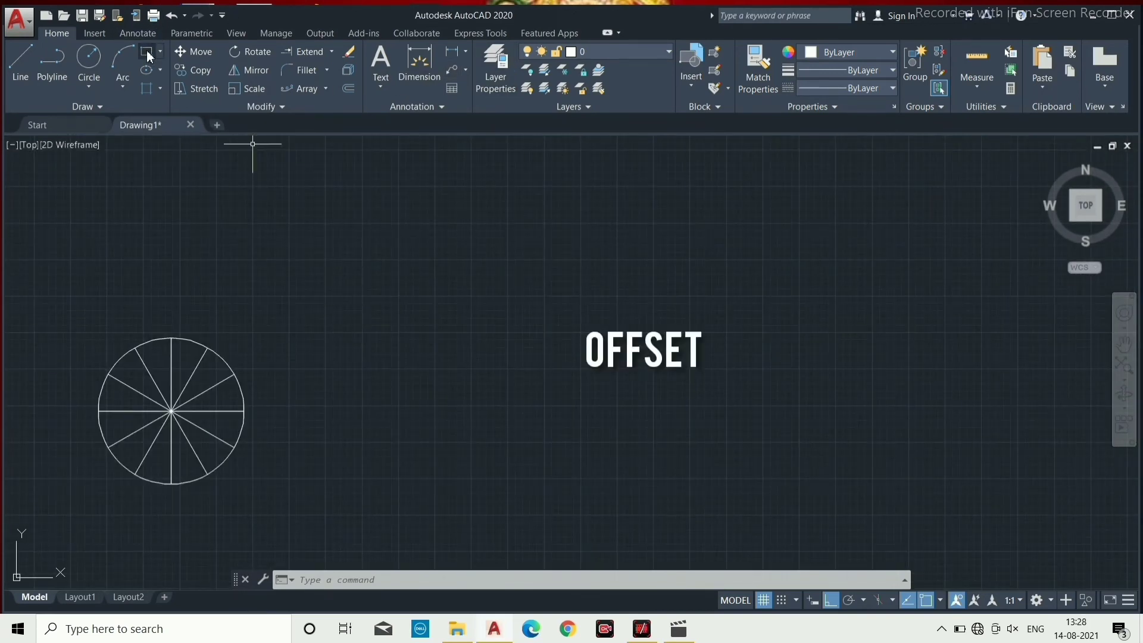
Draw a rectangle
{"action": "left_click", "coordinate": [147, 51]}
{"action": "scroll", "coordinate": [396, 403], "scroll_direction": "up", "scroll_amount": 2}
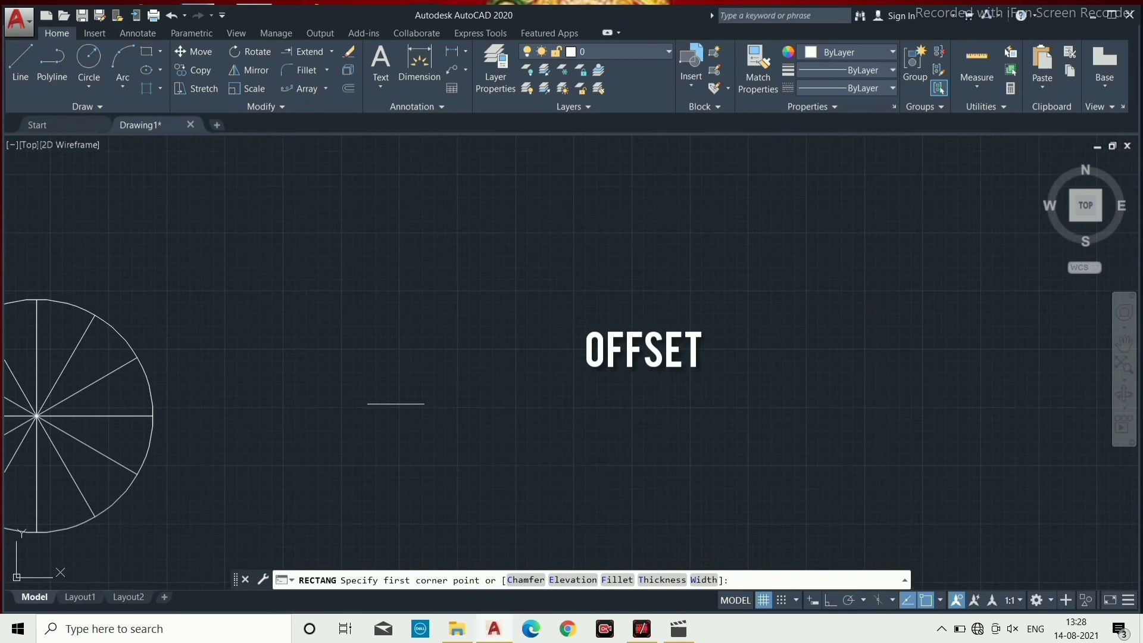
{"action": "left_click", "coordinate": [382, 378]}
{"action": "key", "text": "Return"}
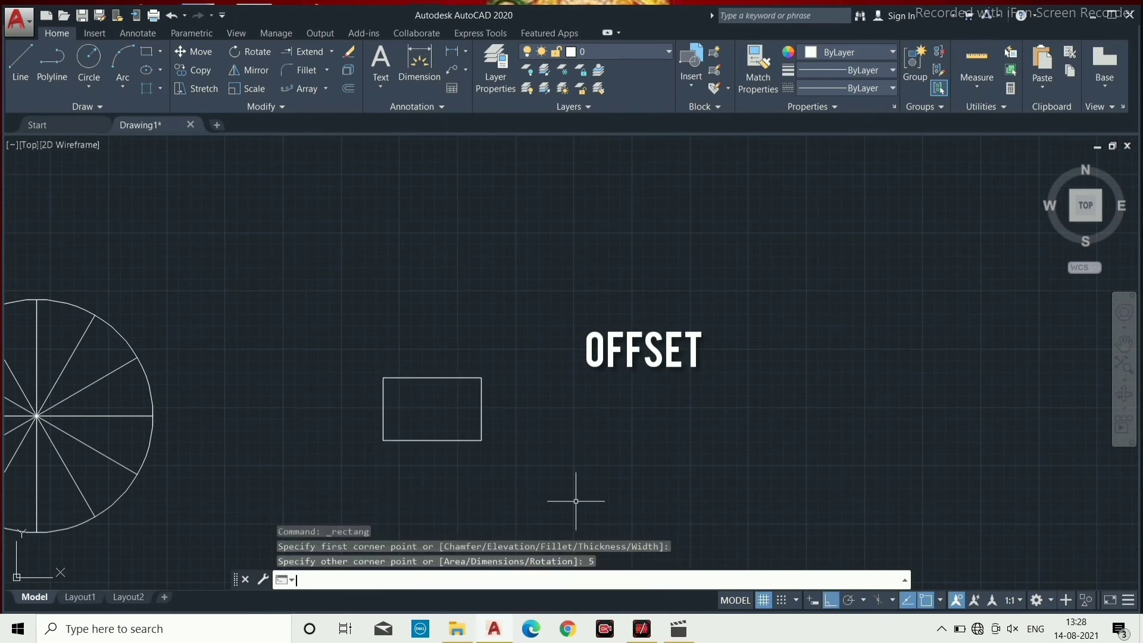
{"action": "scroll", "coordinate": [496, 475], "scroll_direction": "up", "scroll_amount": 4}
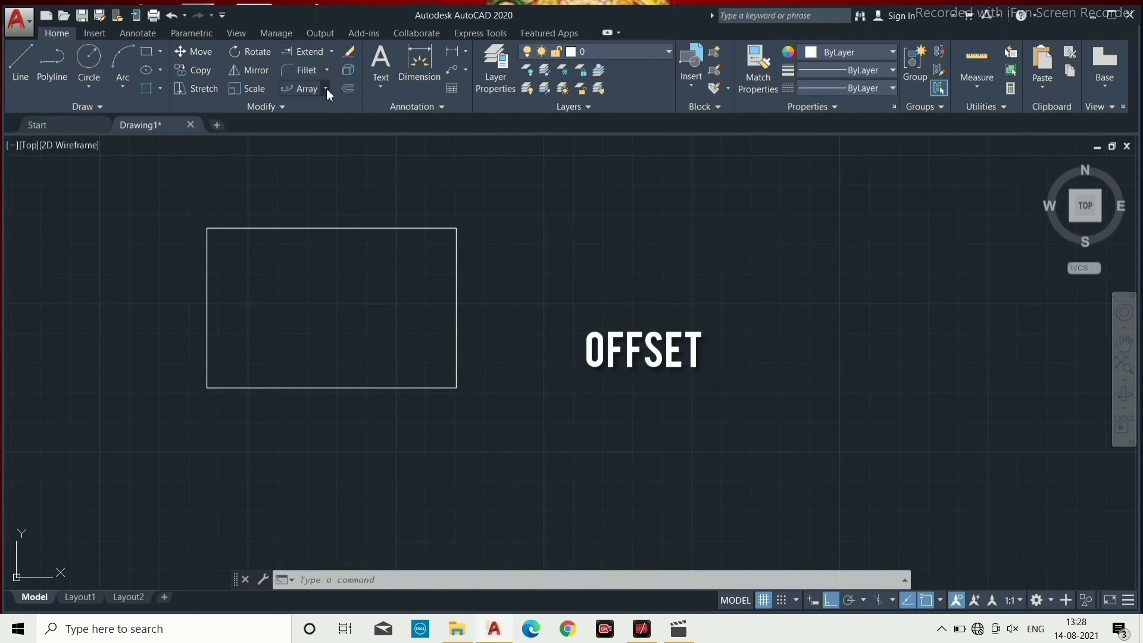
Offset the rectangle 1 unit inward
{"action": "left_click", "coordinate": [350, 87]}
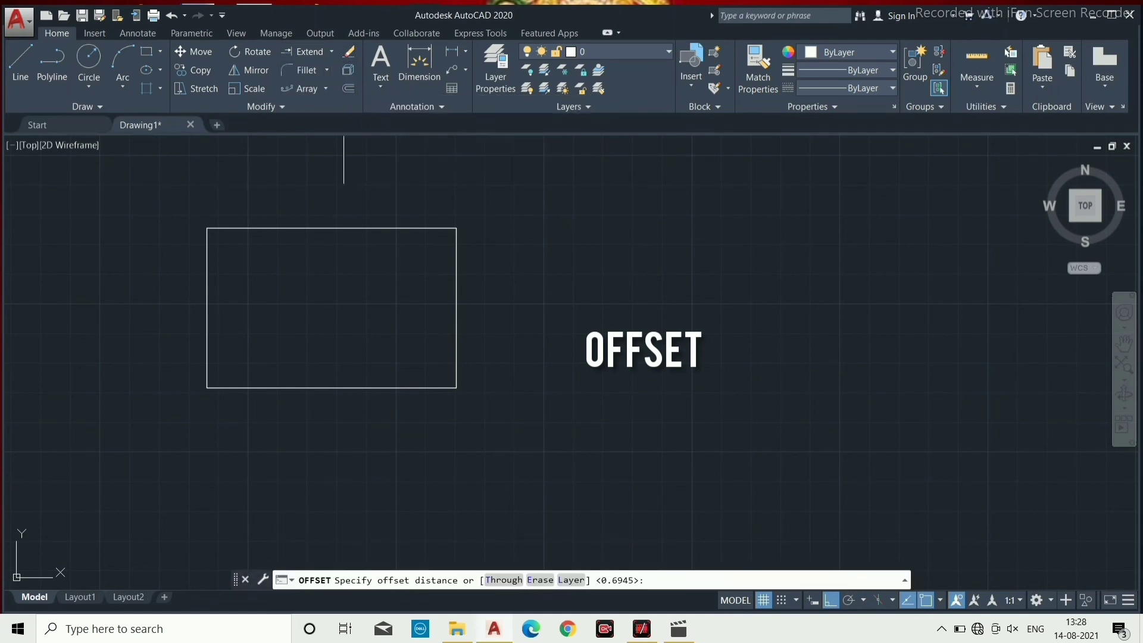
{"action": "left_click", "coordinate": [331, 229]}
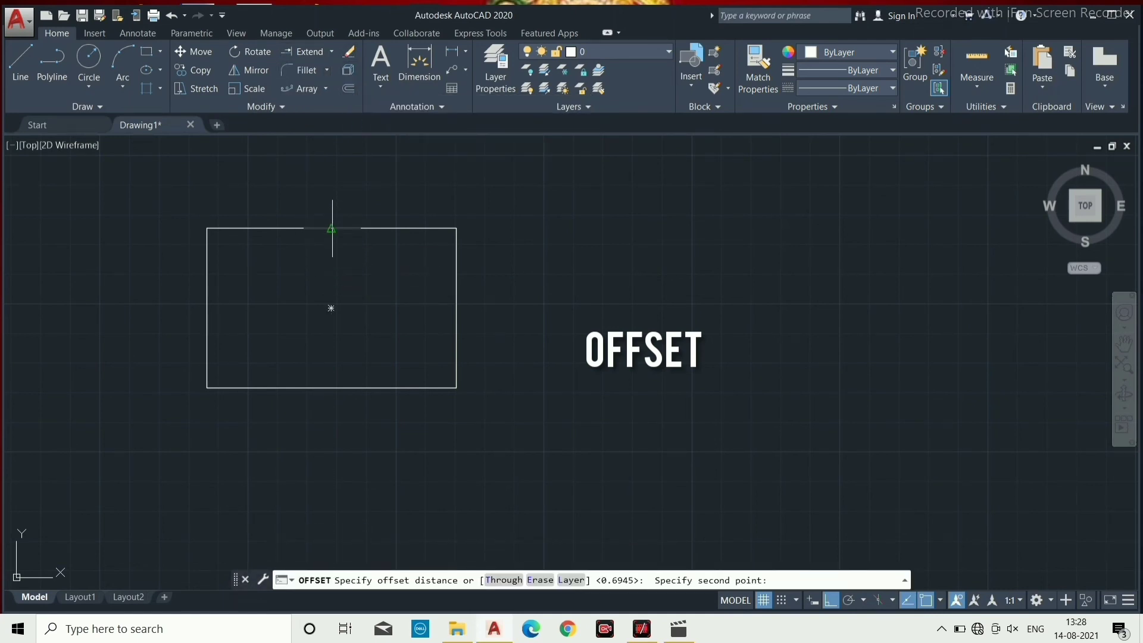
{"action": "type", "text": "1"}
{"action": "key", "text": "Return"}
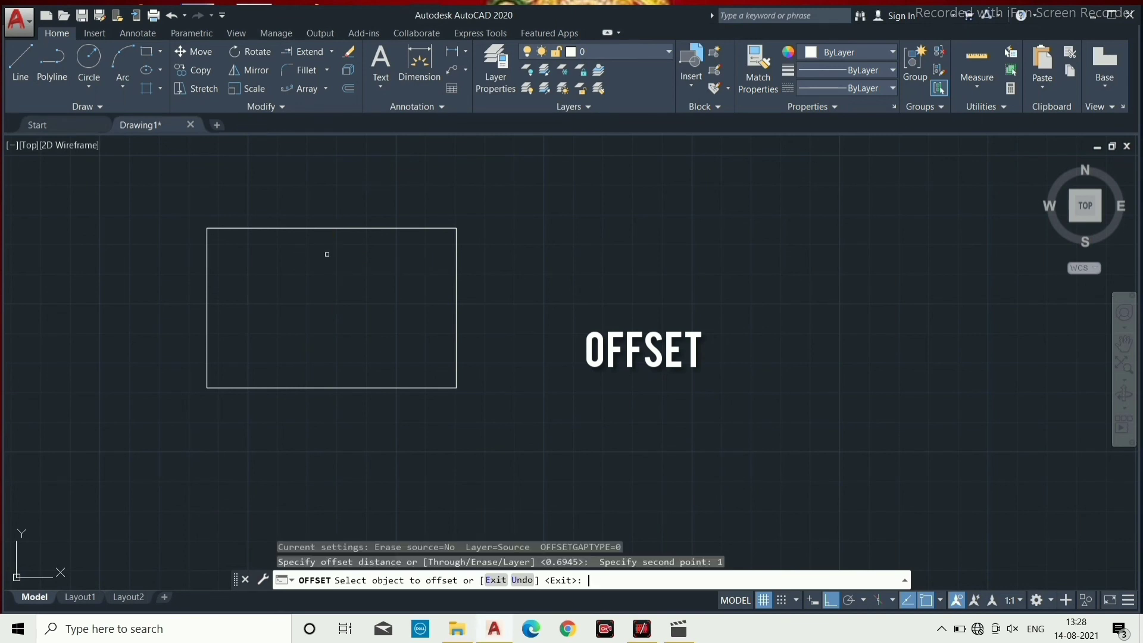
{"action": "left_click", "coordinate": [328, 229]}
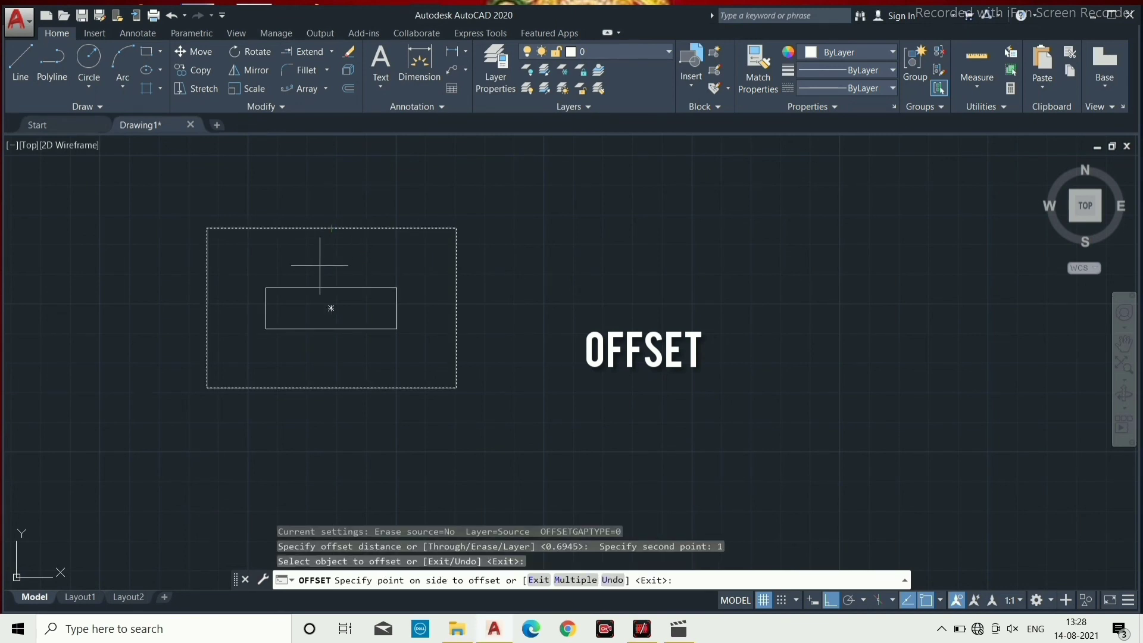
{"action": "left_click", "coordinate": [320, 265]}
Offset the outer rectangle 0.1 units outward
{"action": "key", "text": "Return"}
{"action": "key", "text": "Return"}
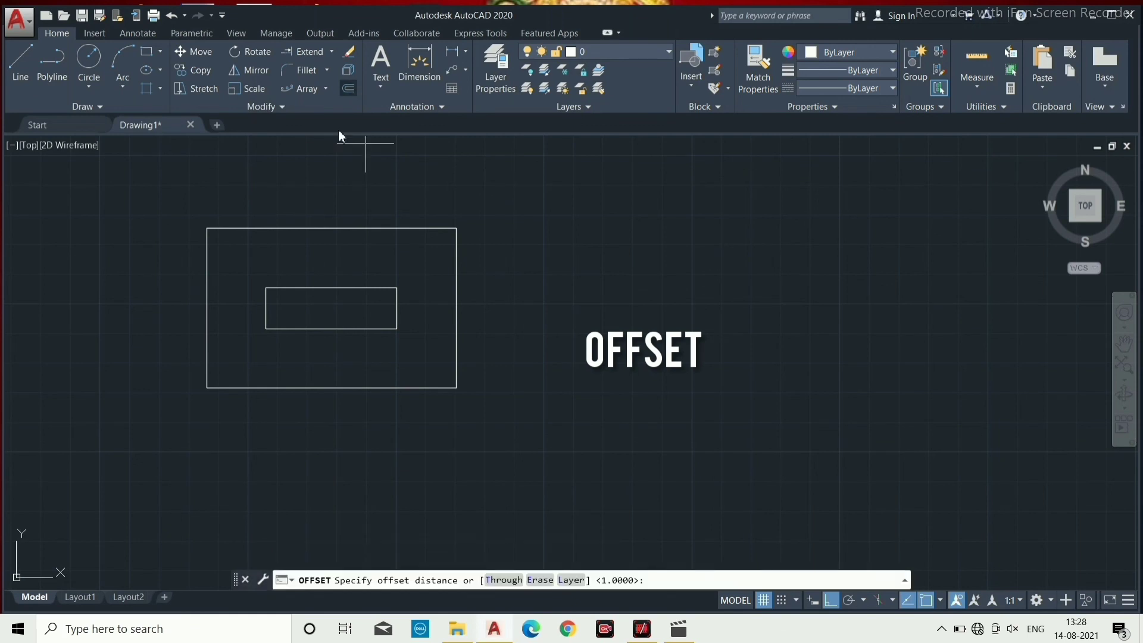
{"action": "left_click", "coordinate": [331, 228]}
{"action": "type", "text": "0.1"}
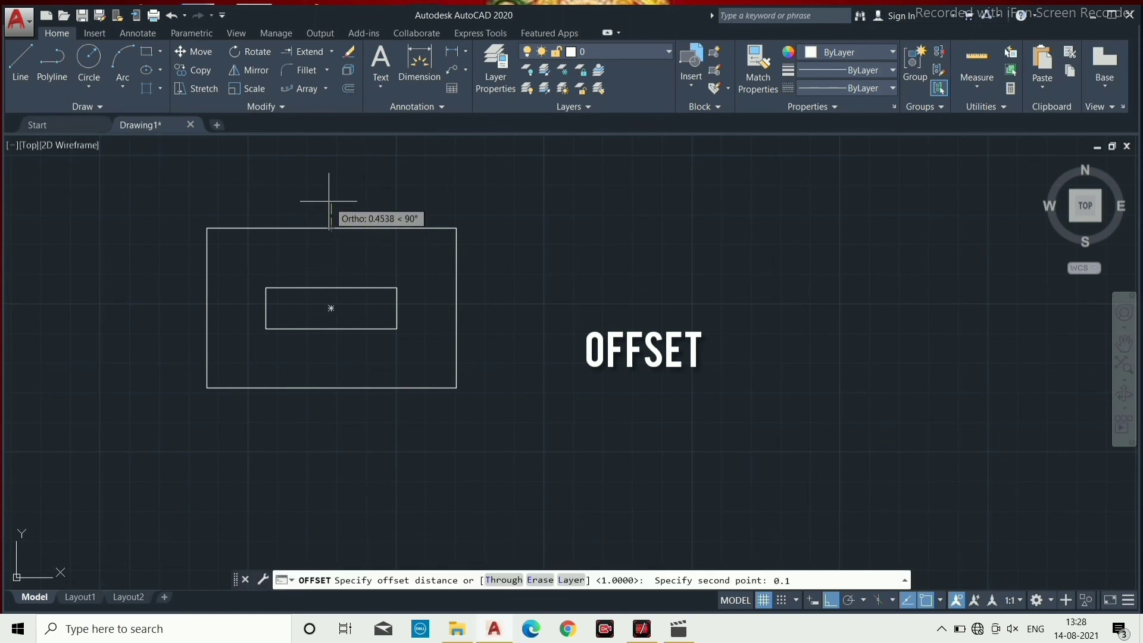
{"action": "key", "text": "Return"}
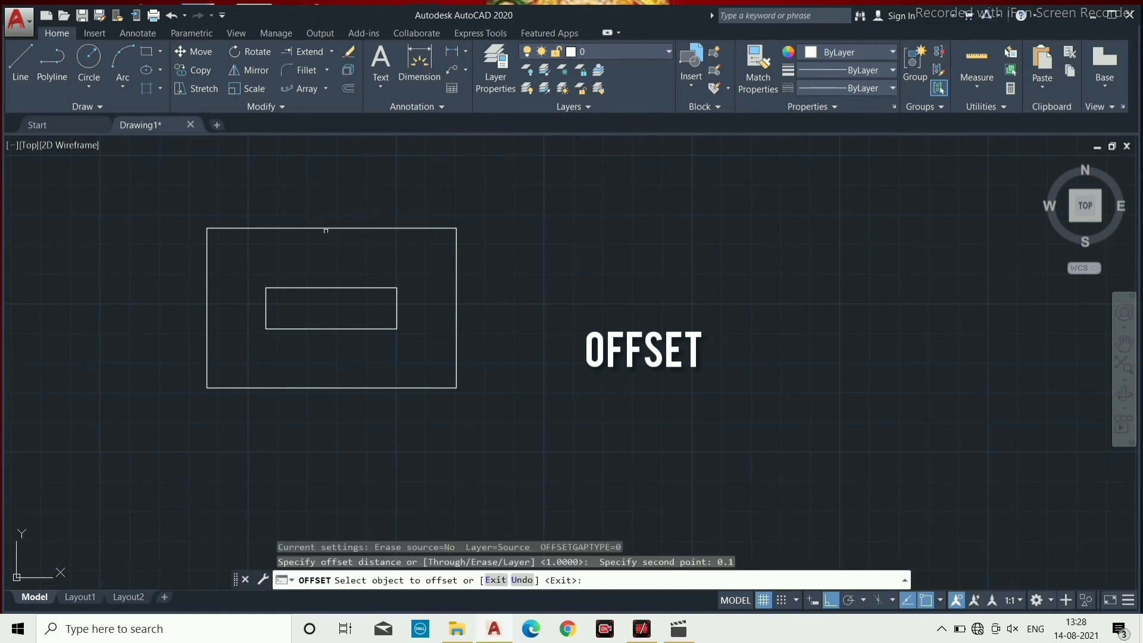
{"action": "left_click", "coordinate": [327, 233]}
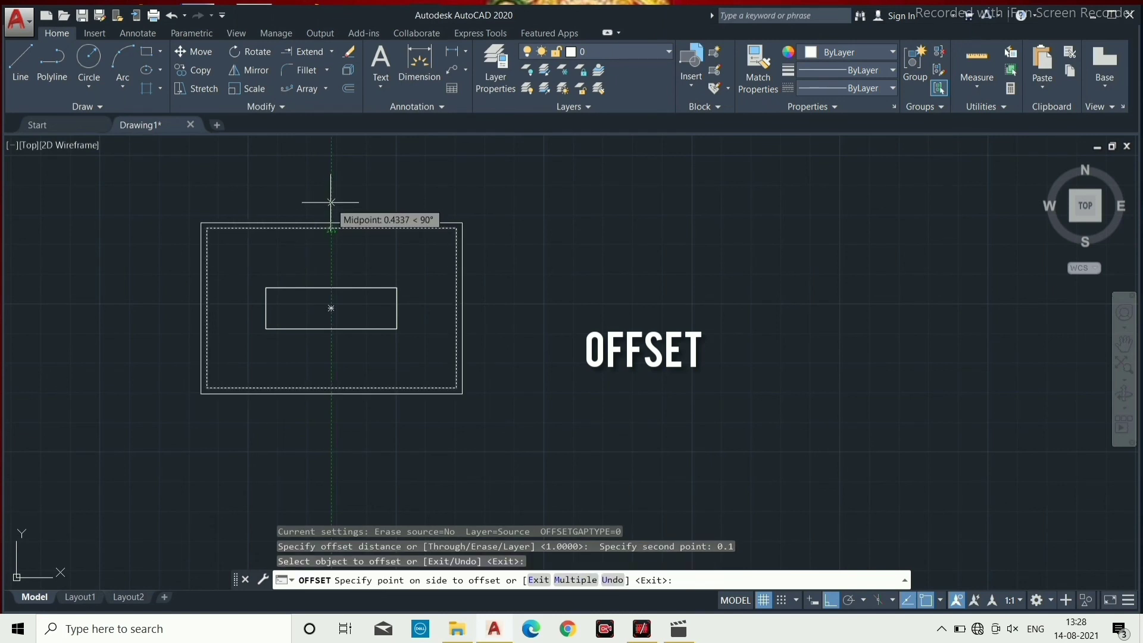
{"action": "left_click", "coordinate": [331, 202]}
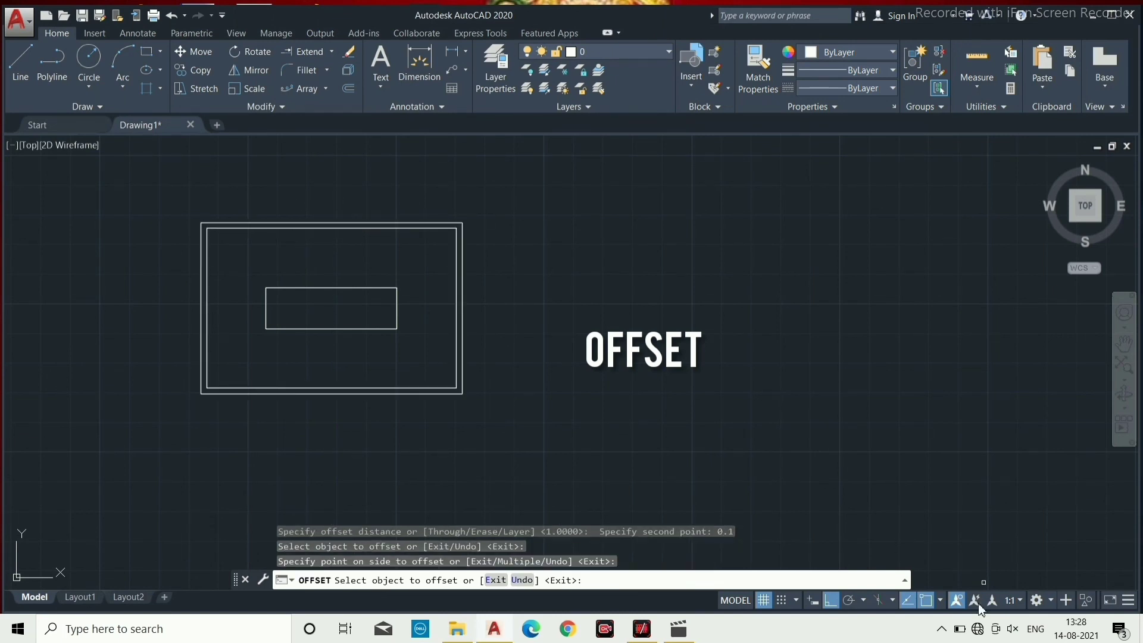
{"action": "right_click", "coordinate": [675, 337]}
{"action": "left_click", "coordinate": [691, 346]}
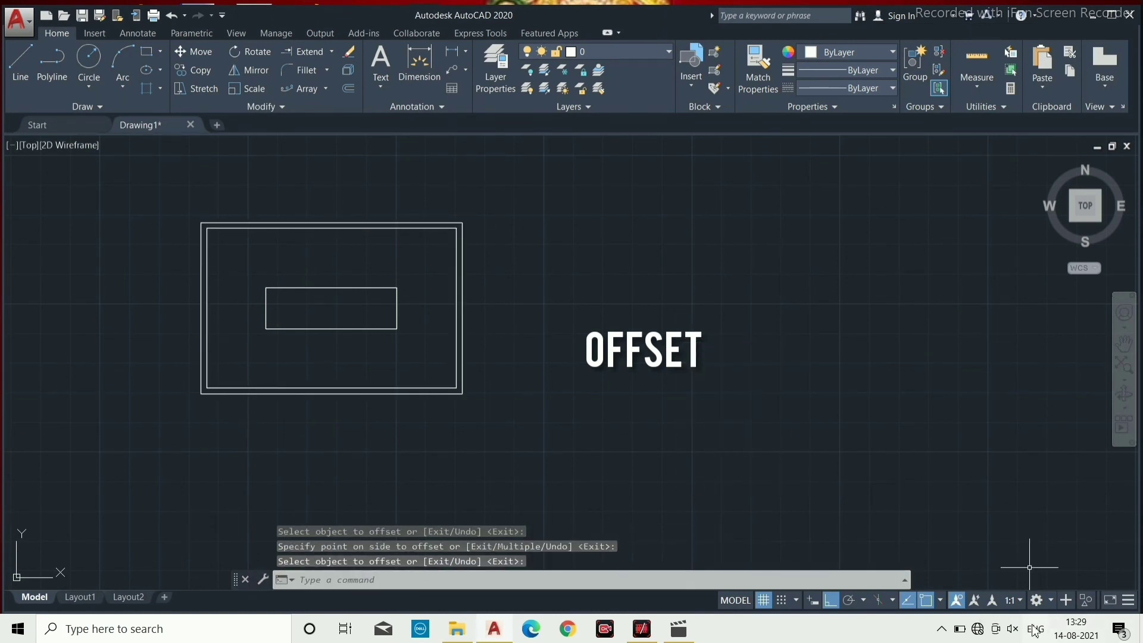